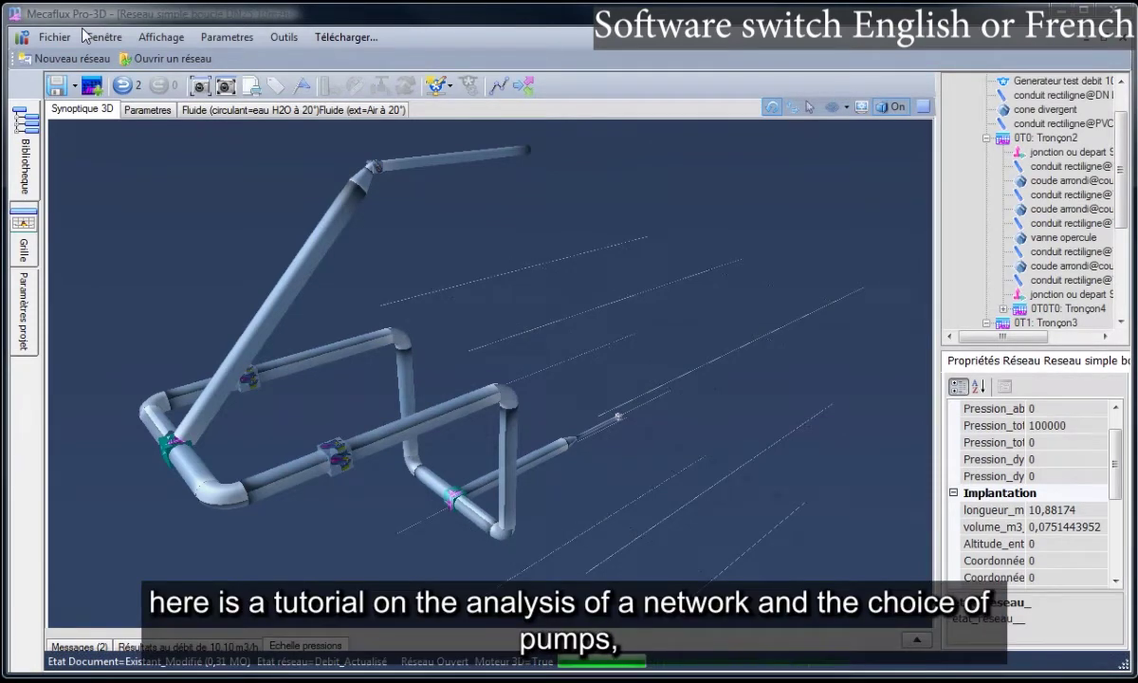
- Create a test generator that delivers a flow of 10 m3/h for the pipe network
{"action": "left_click_drag", "start_coordinate": [678, 355], "coordinate": [349, 347]}
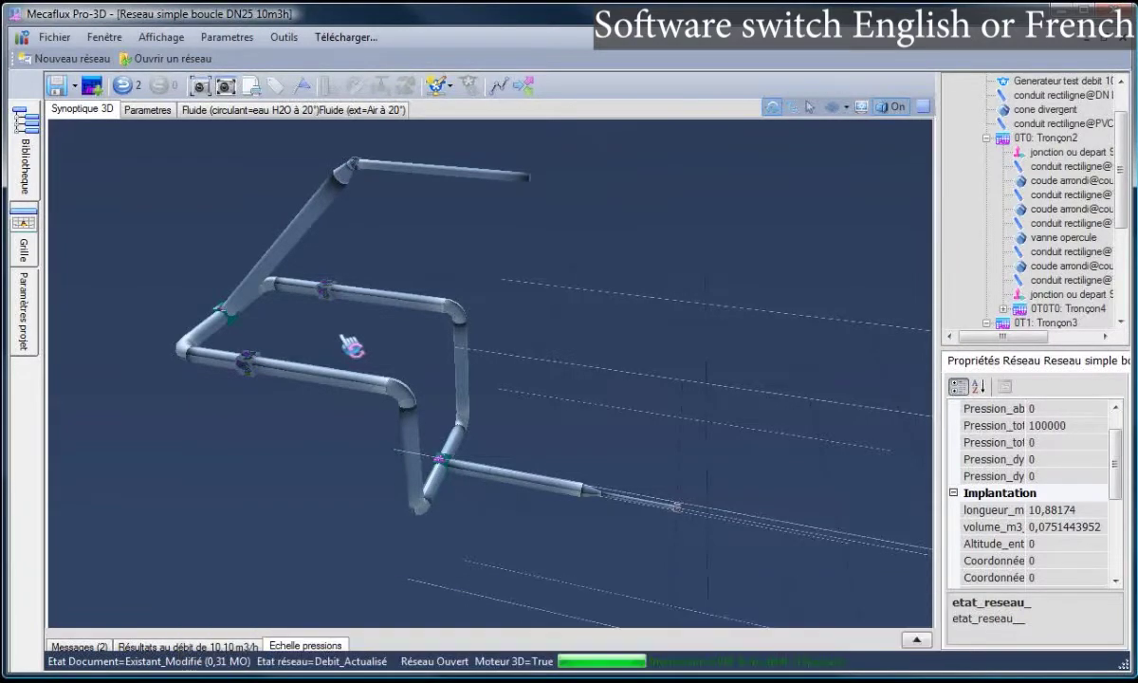
{"action": "left_click_drag", "start_coordinate": [338, 333], "coordinate": [475, 173]}
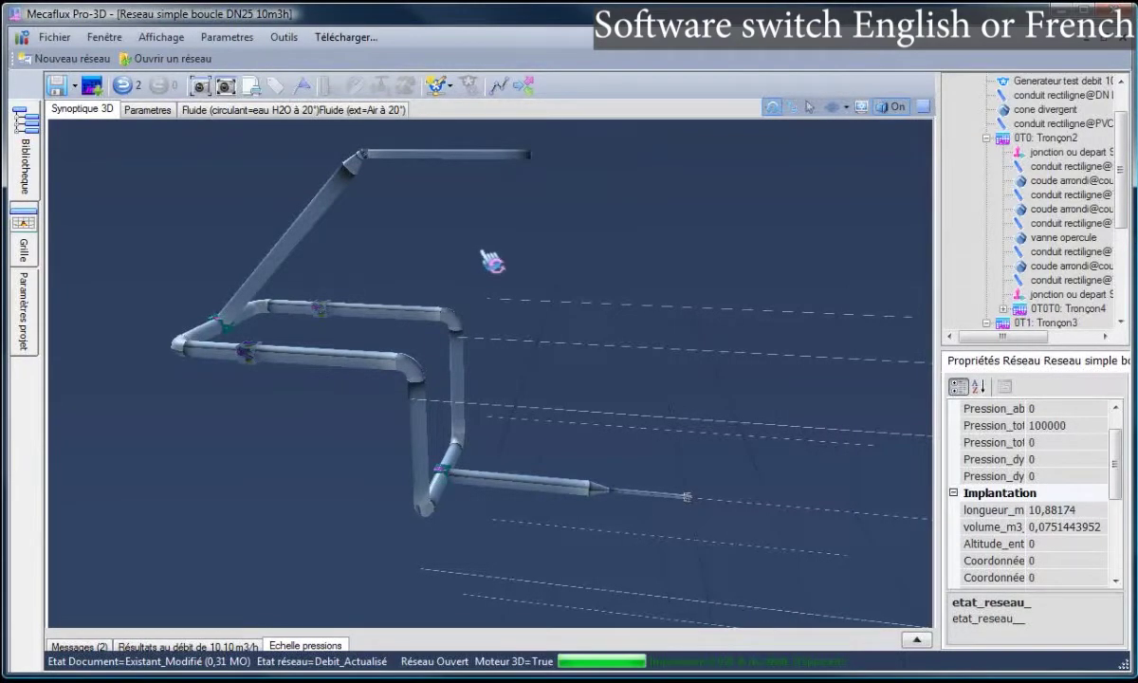
{"action": "left_click", "coordinate": [444, 86]}
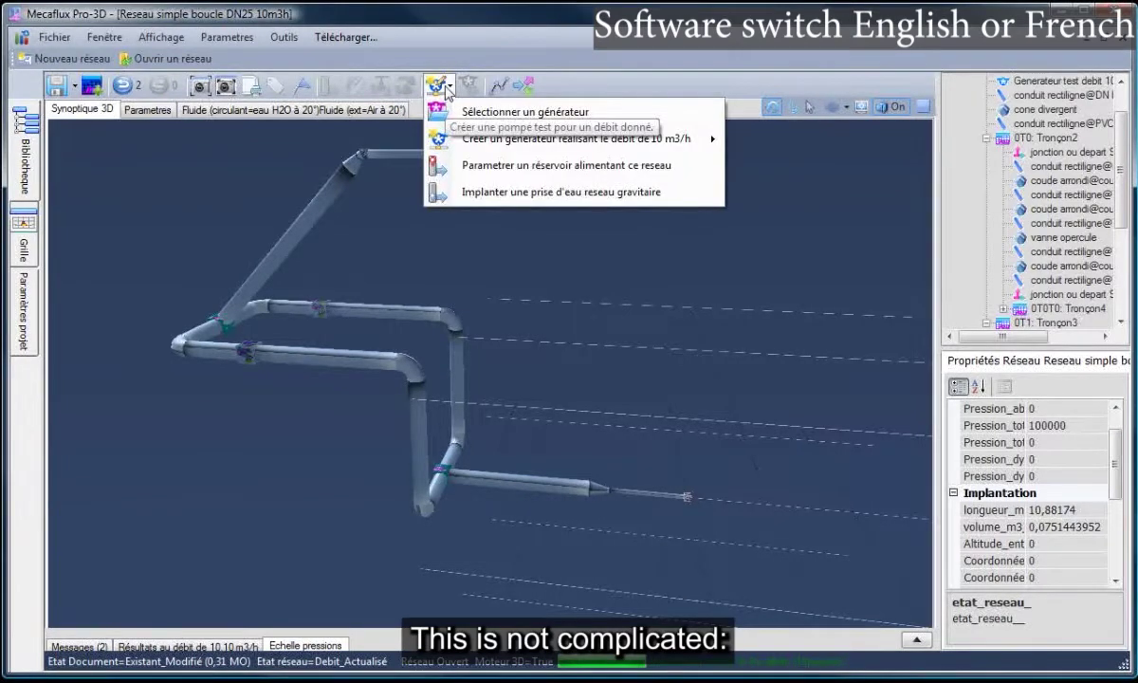
{"action": "mouse_move", "coordinate": [444, 140]}
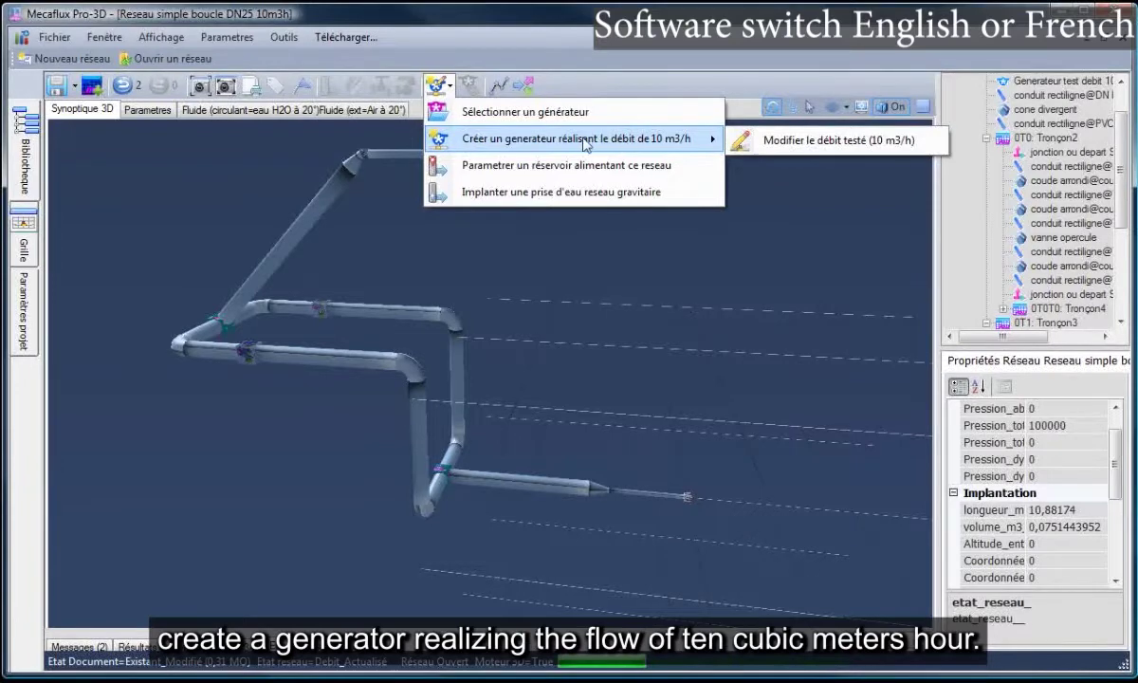
{"action": "left_click", "coordinate": [759, 140]}
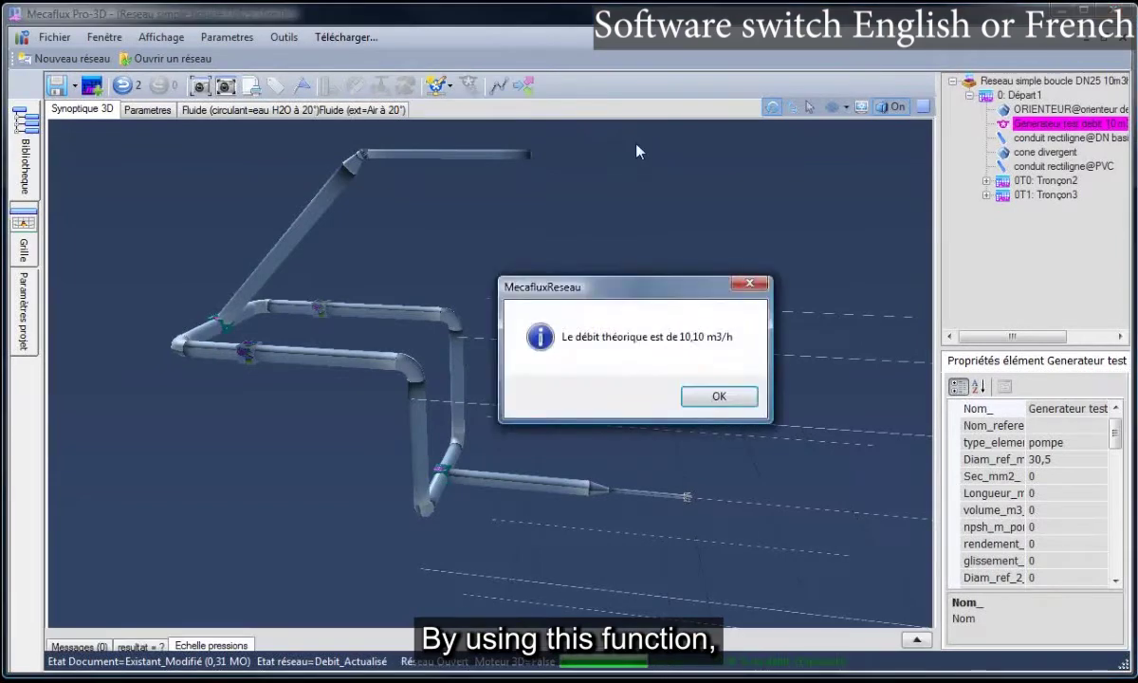
{"action": "left_click", "coordinate": [719, 397]}
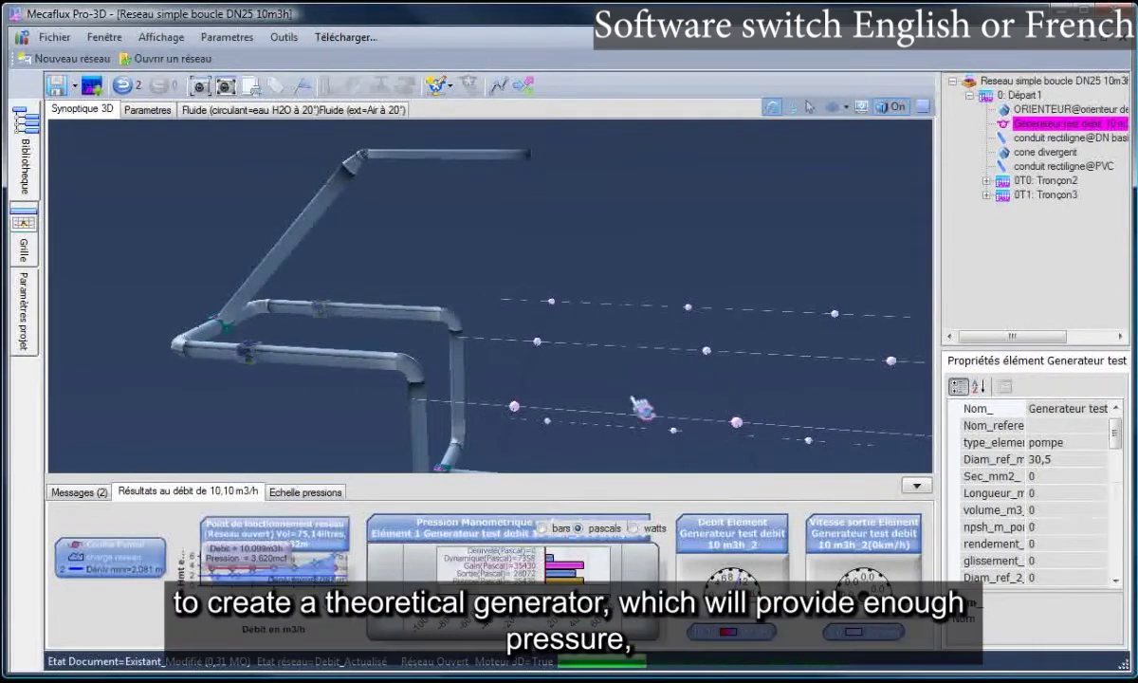
- Display the results of the whole network instead of the generator and view the pipework from the other side
{"action": "left_click", "coordinate": [643, 409]}
{"action": "scroll", "coordinate": [634, 438], "scroll_direction": "down", "scroll_amount": 3}
{"action": "scroll", "coordinate": [602, 438], "scroll_direction": "down", "scroll_amount": 2}
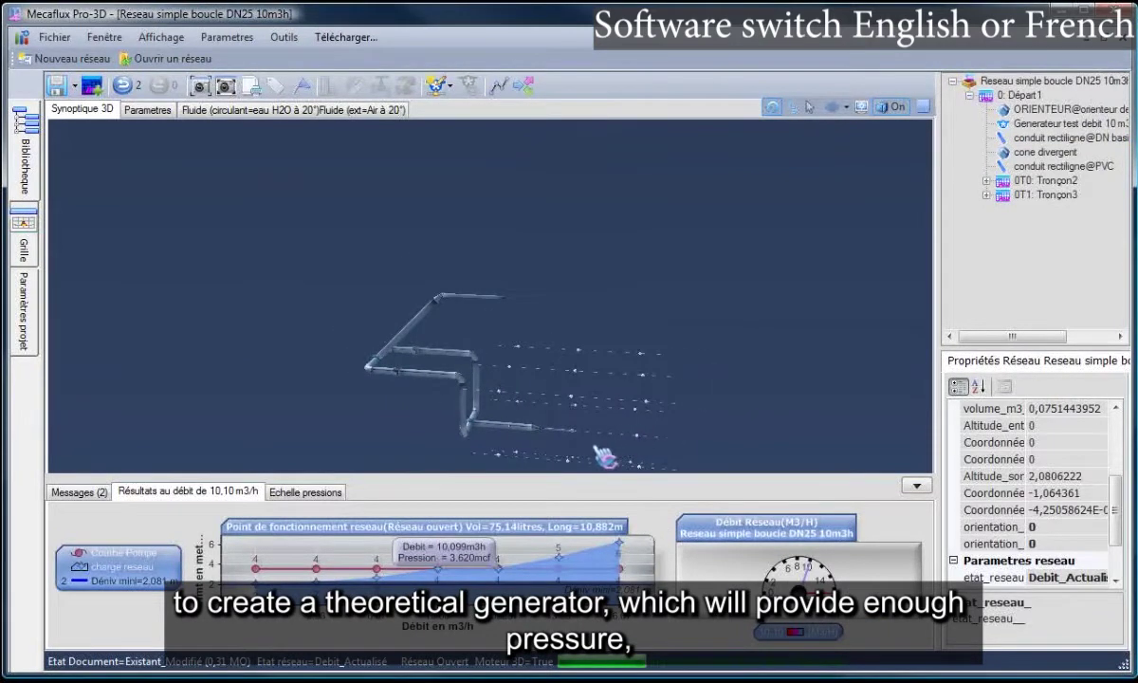
{"action": "left_click_drag", "start_coordinate": [565, 457], "coordinate": [381, 447]}
{"action": "scroll", "coordinate": [446, 453], "scroll_direction": "up", "scroll_amount": 5}
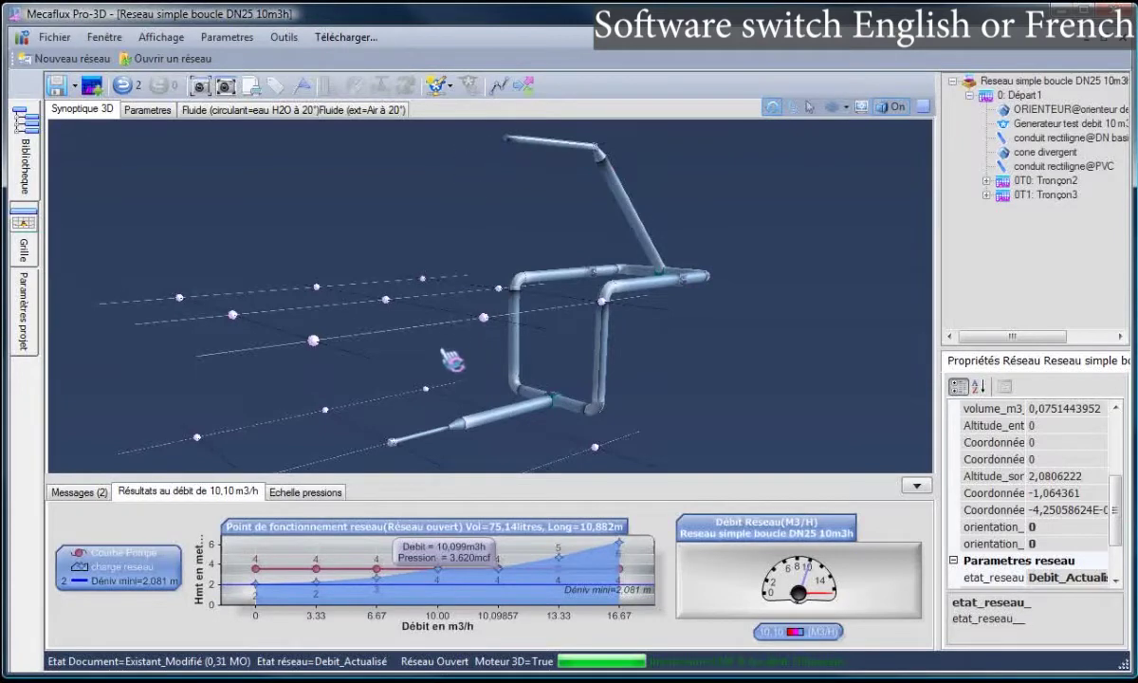
{"action": "left_click_drag", "start_coordinate": [457, 336], "coordinate": [459, 356]}
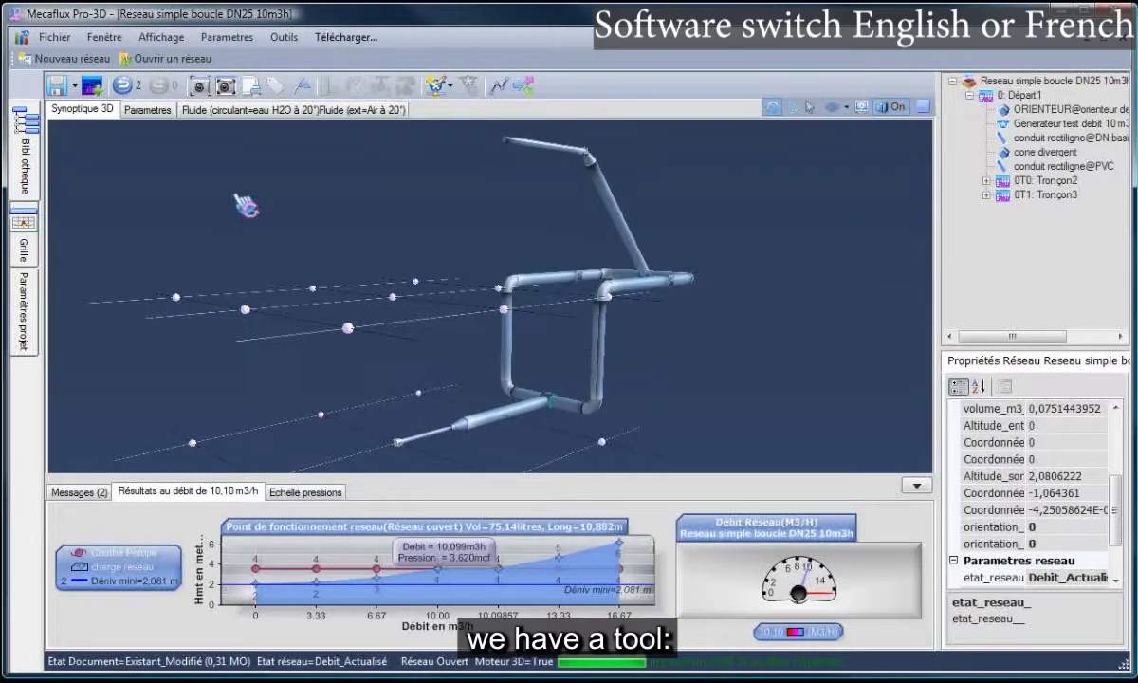
{"action": "left_click", "coordinate": [284, 37]}
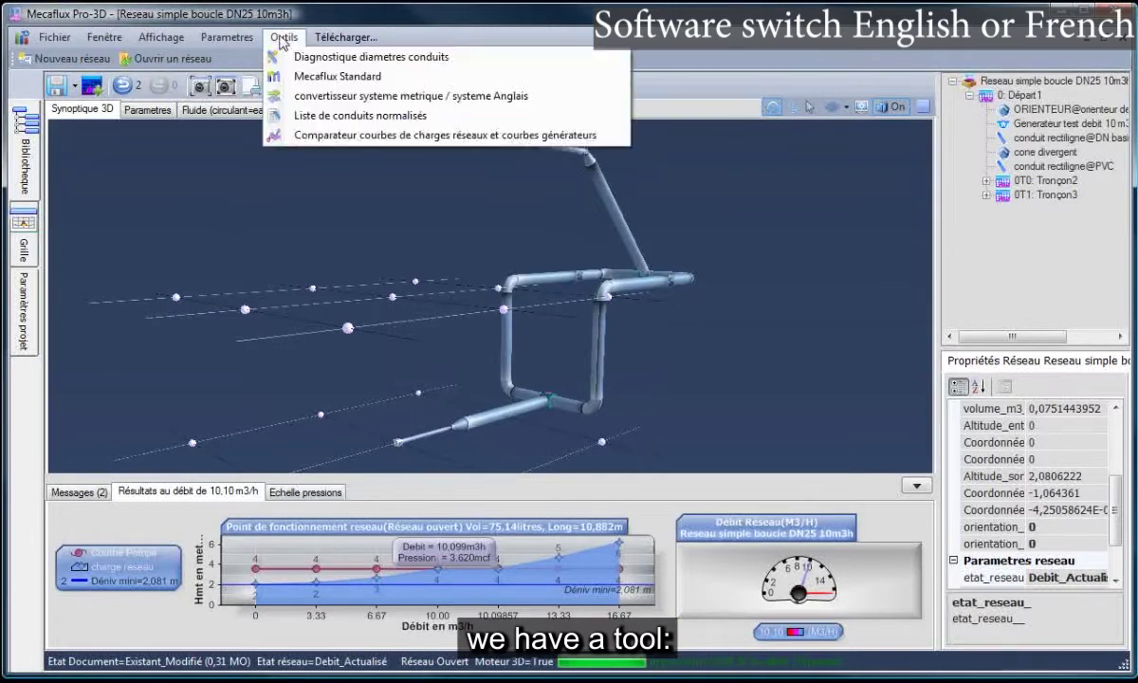
{"action": "left_click", "coordinate": [343, 138]}
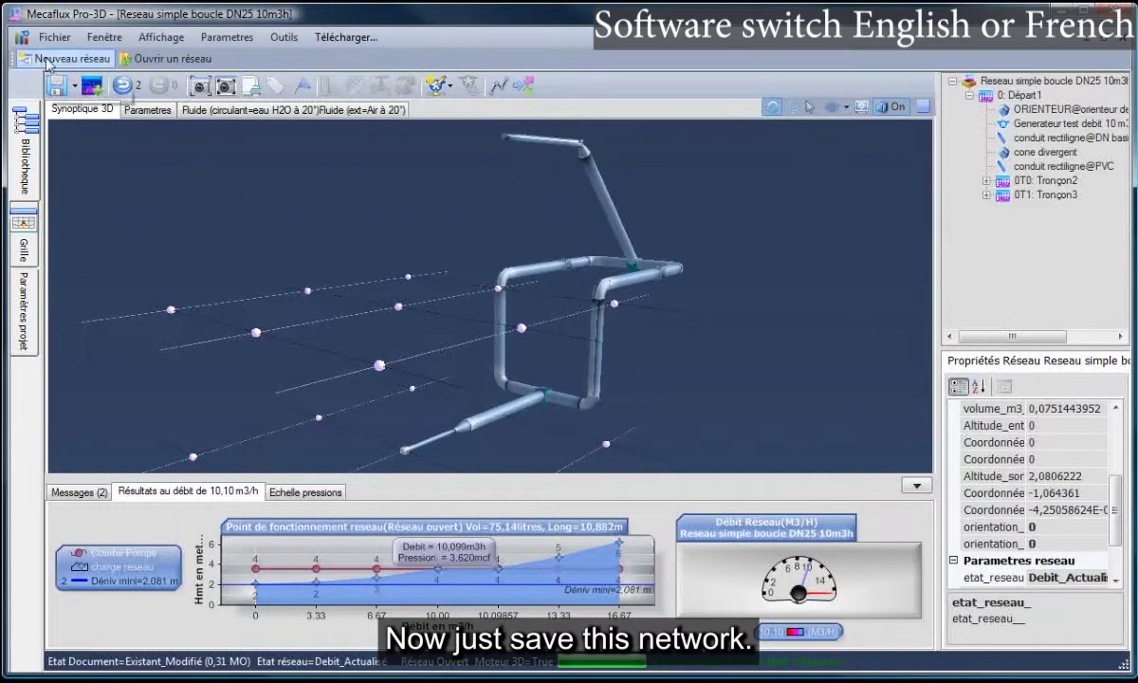
- Save the network as "Reseau simple boucle DN25 10m3h.resmec" in the Reseaux folder, replacing the existing file
{"action": "left_click", "coordinate": [74, 87]}
{"action": "left_click", "coordinate": [121, 138]}
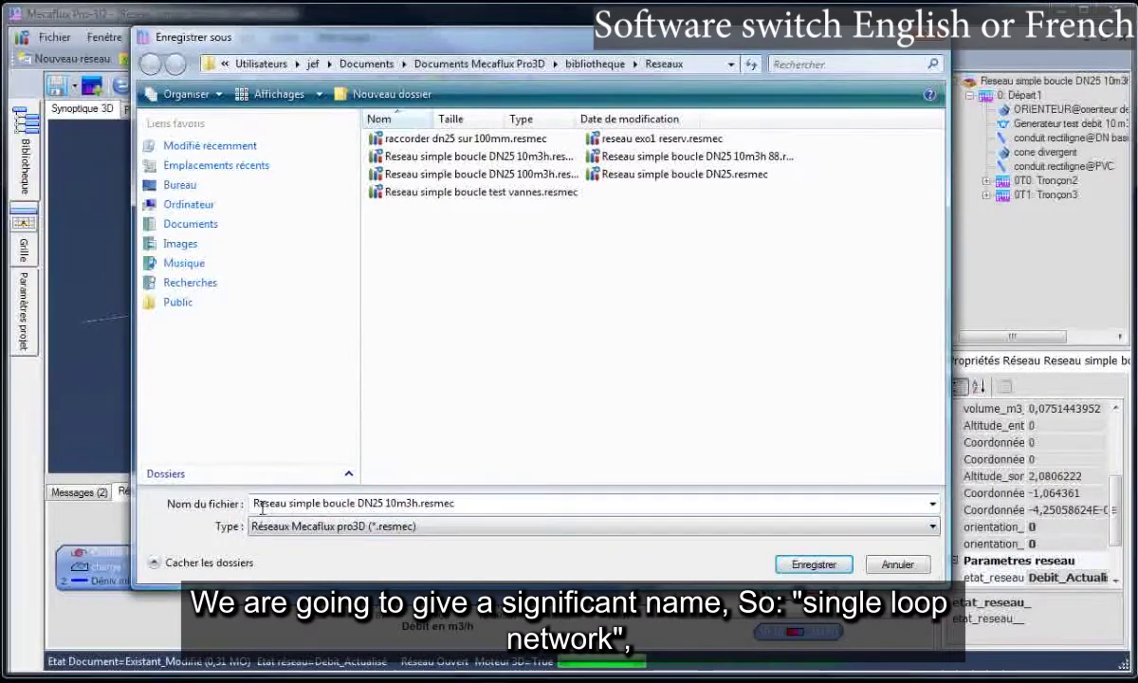
{"action": "left_click", "coordinate": [385, 504]}
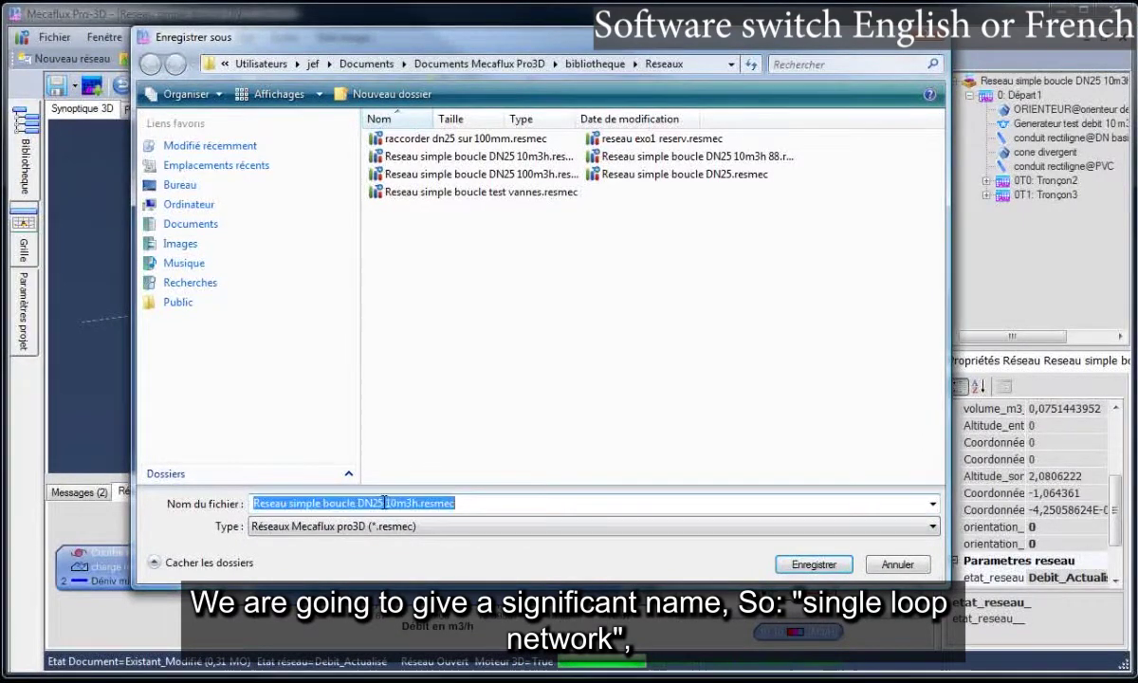
{"action": "left_click", "coordinate": [395, 504]}
{"action": "double_click", "coordinate": [388, 504]}
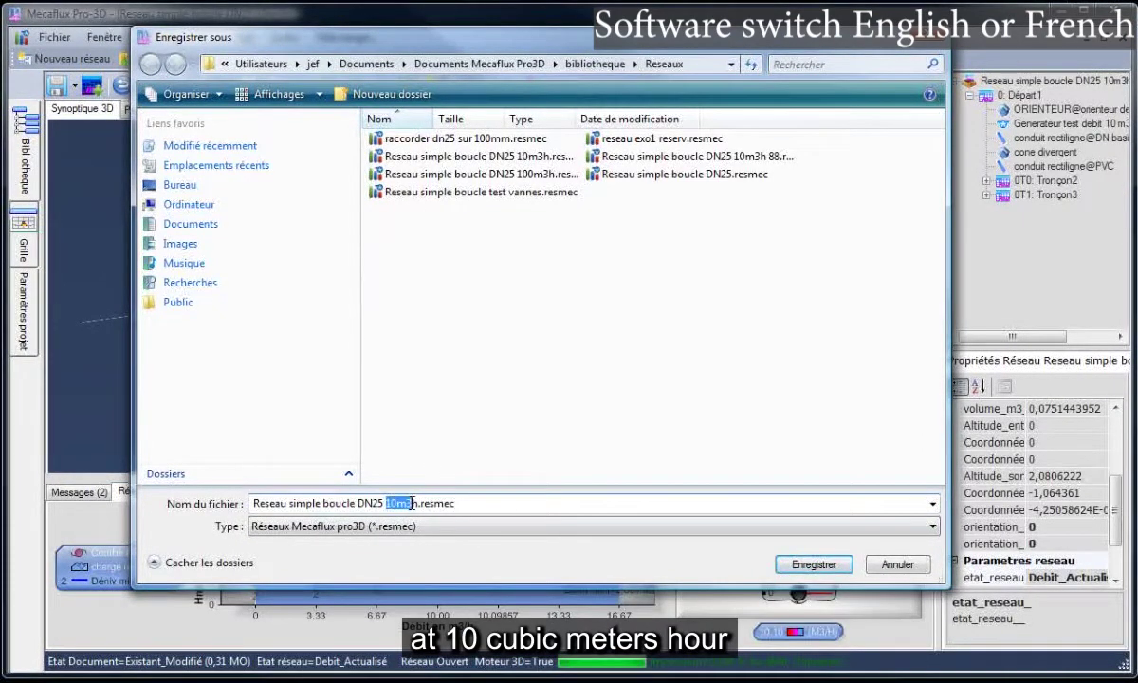
{"action": "left_click", "coordinate": [508, 503]}
{"action": "left_click", "coordinate": [811, 569]}
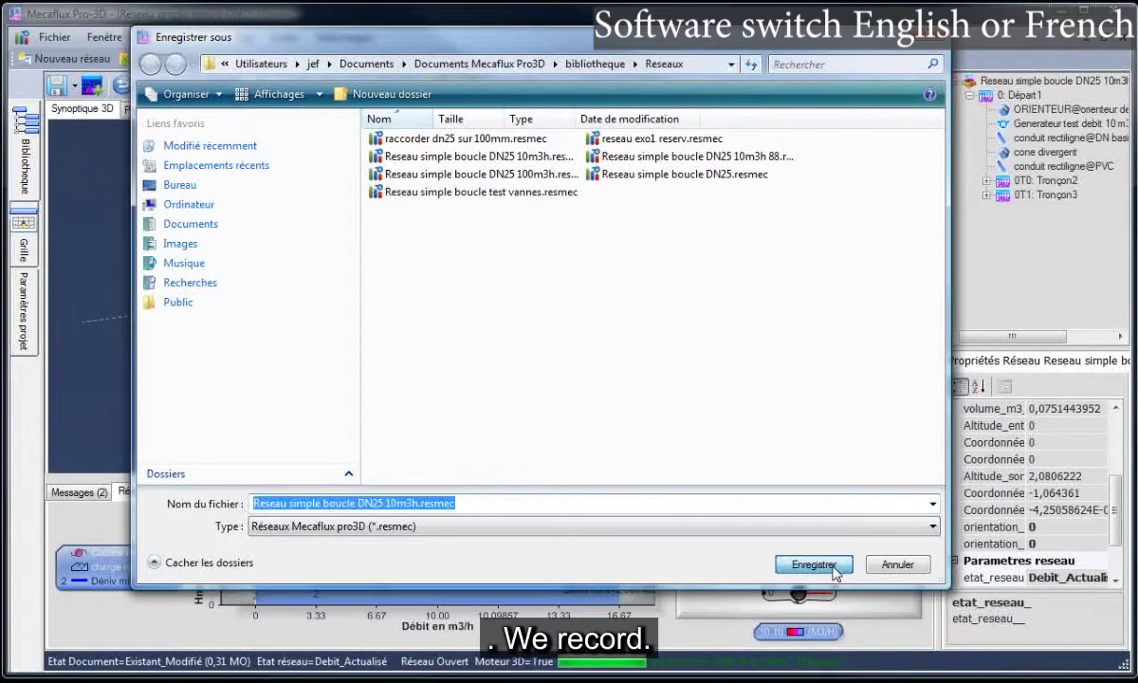
{"action": "left_click", "coordinate": [687, 342]}
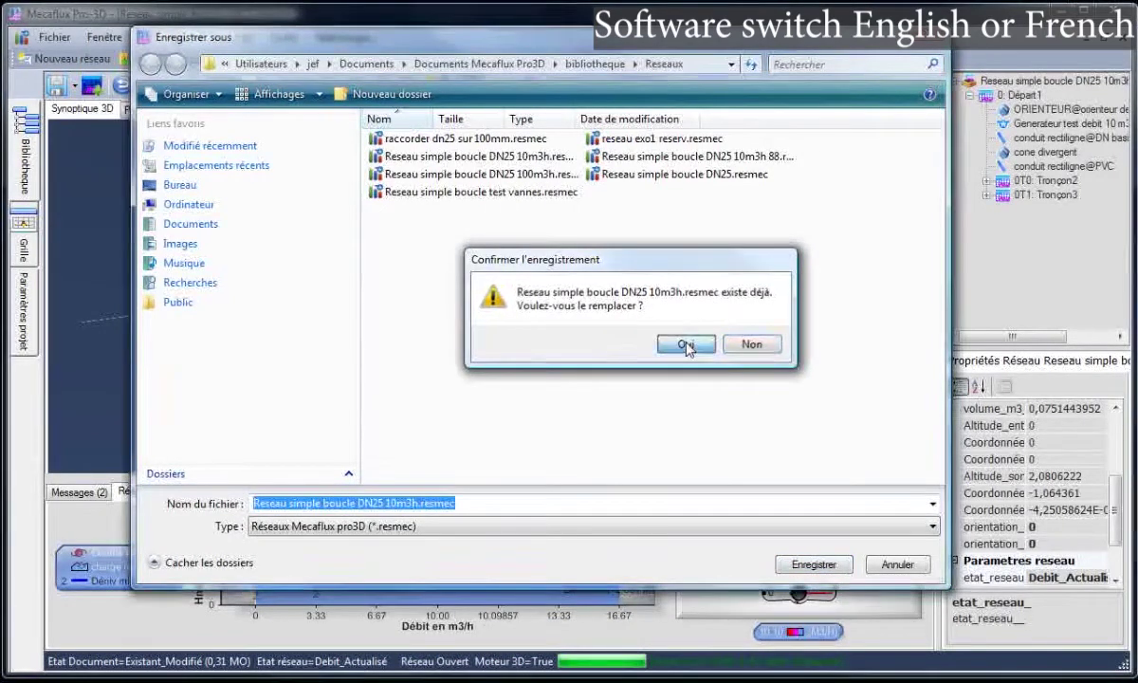
{"action": "left_click", "coordinate": [790, 394]}
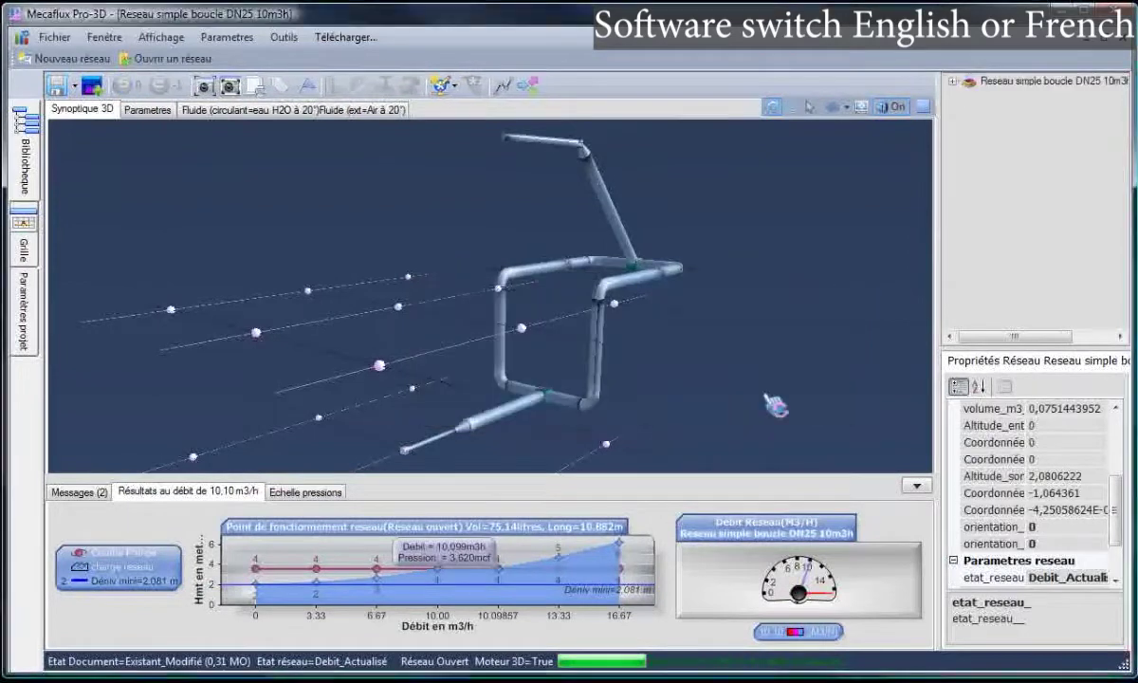
- Open the comparator for network load curves and generator curves, and enlarge its window to fill the screen
{"action": "left_click", "coordinate": [283, 37]}
{"action": "left_click", "coordinate": [324, 135]}
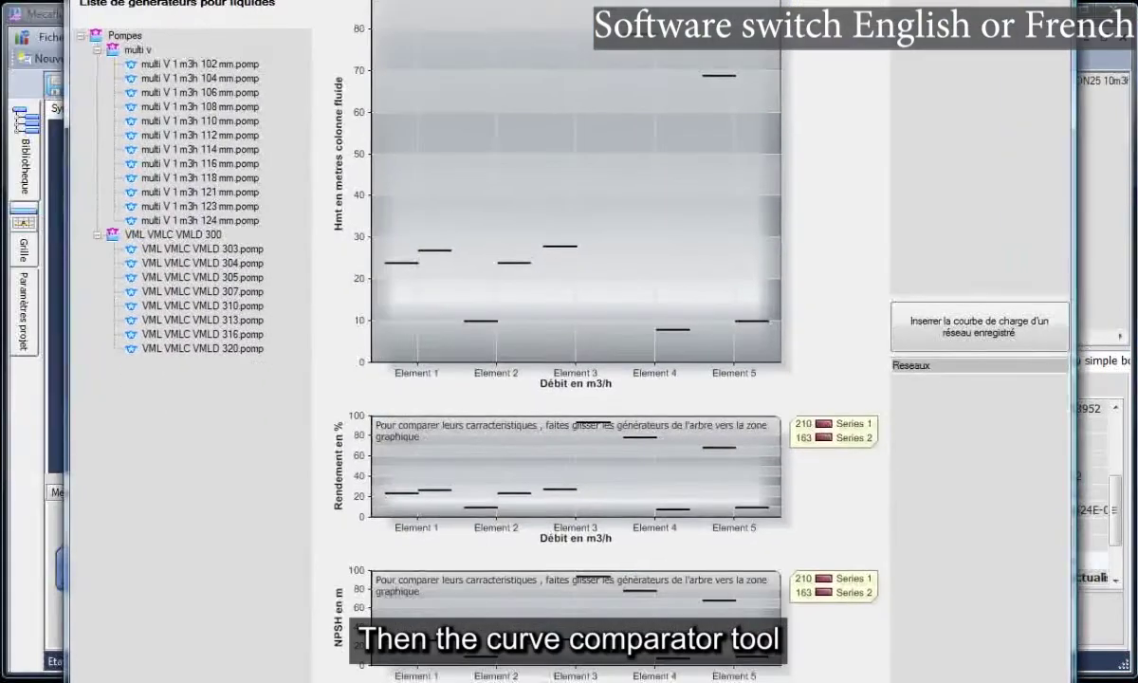
{"action": "left_click_drag", "start_coordinate": [317, 1], "coordinate": [285, 21]}
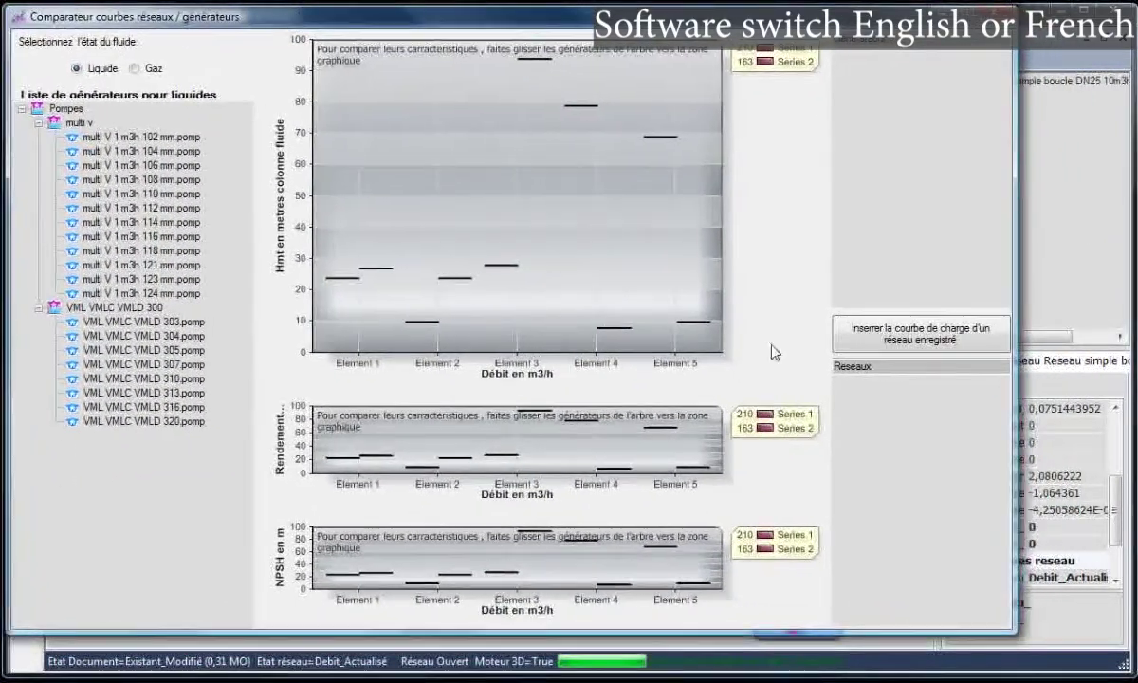
{"action": "left_click_drag", "start_coordinate": [1004, 635], "coordinate": [1067, 659]}
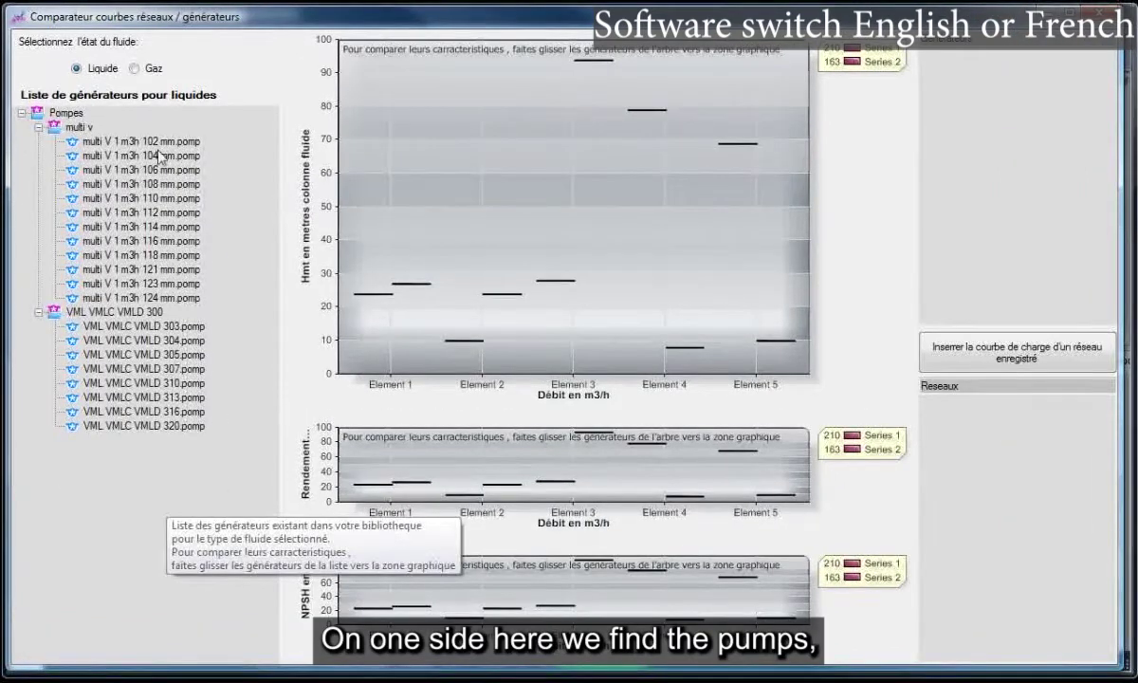
- Look through the saved multi v and VML VMLC VMLD 300 pumps in the list of liquid generators
{"action": "left_click", "coordinate": [110, 146]}
{"action": "left_click", "coordinate": [100, 182]}
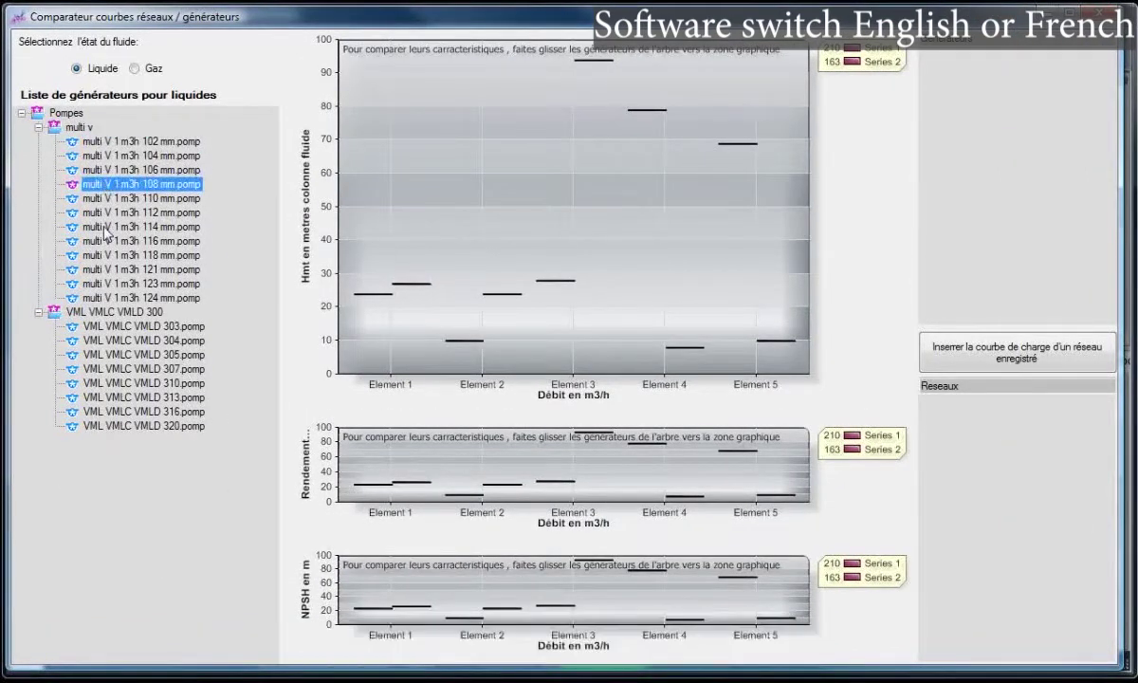
{"action": "left_click", "coordinate": [105, 227]}
{"action": "left_click", "coordinate": [106, 255]}
{"action": "left_click", "coordinate": [124, 343]}
{"action": "left_click", "coordinate": [115, 368]}
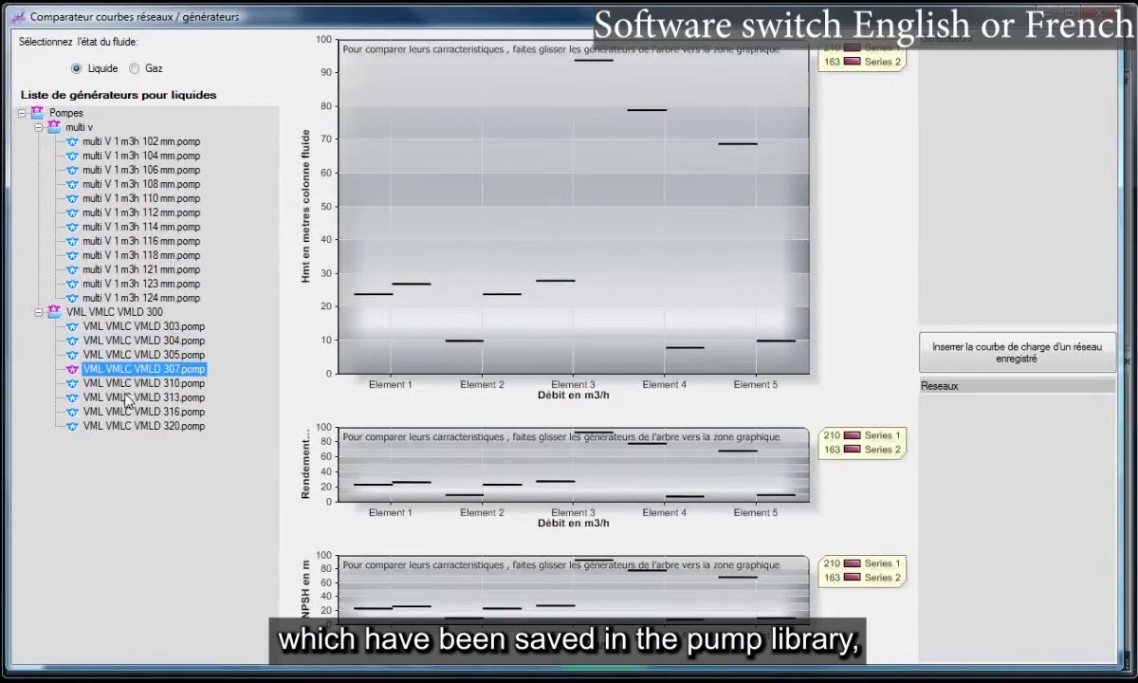
{"action": "left_click", "coordinate": [123, 396]}
{"action": "left_click", "coordinate": [132, 425]}
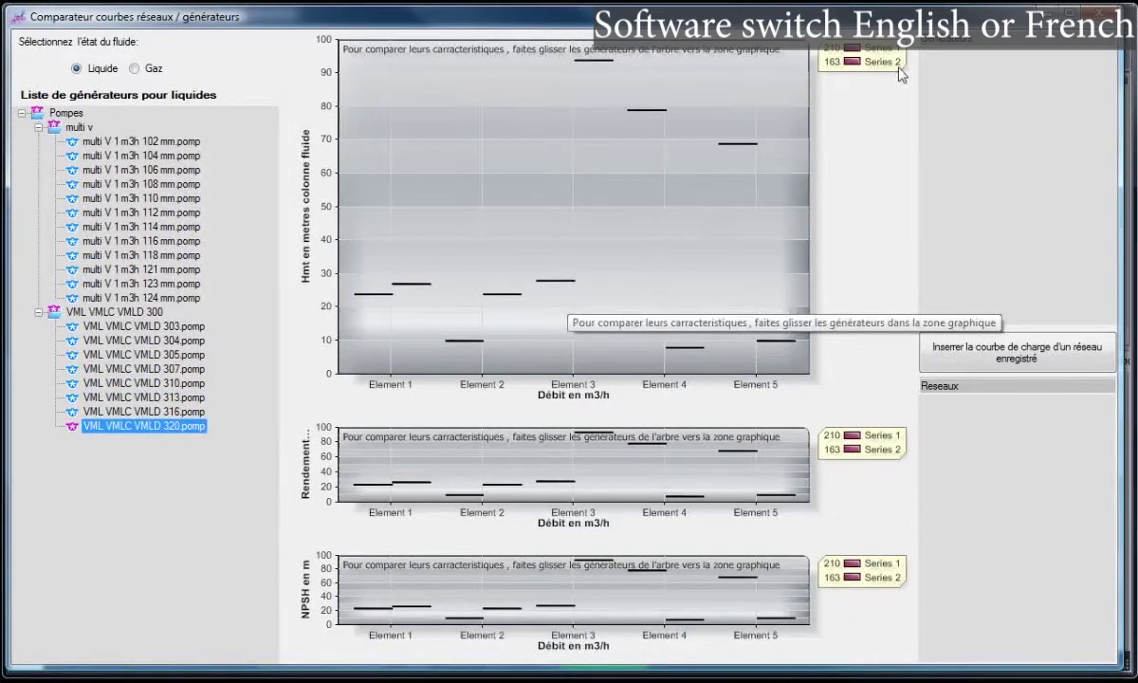
- Insert the load curve of the saved network "Reseau simple boucle DN25 10m3h" into the comparison graph
{"action": "left_click", "coordinate": [992, 354]}
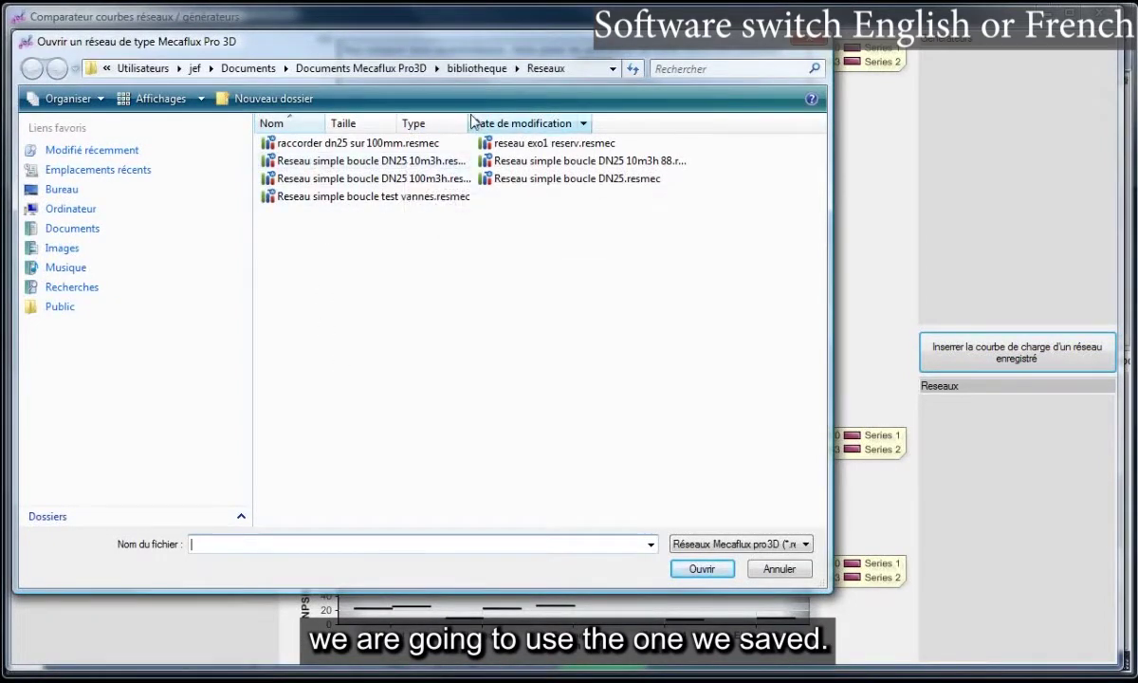
{"action": "left_click", "coordinate": [431, 163]}
{"action": "double_click", "coordinate": [432, 166]}
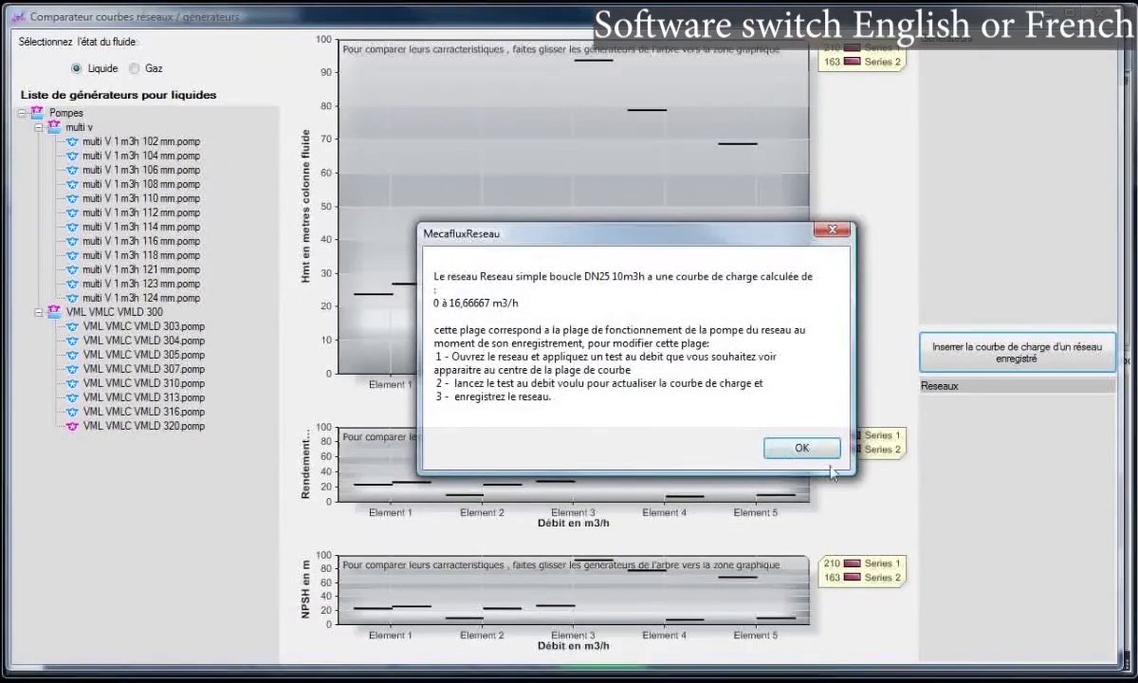
{"action": "left_click", "coordinate": [806, 450]}
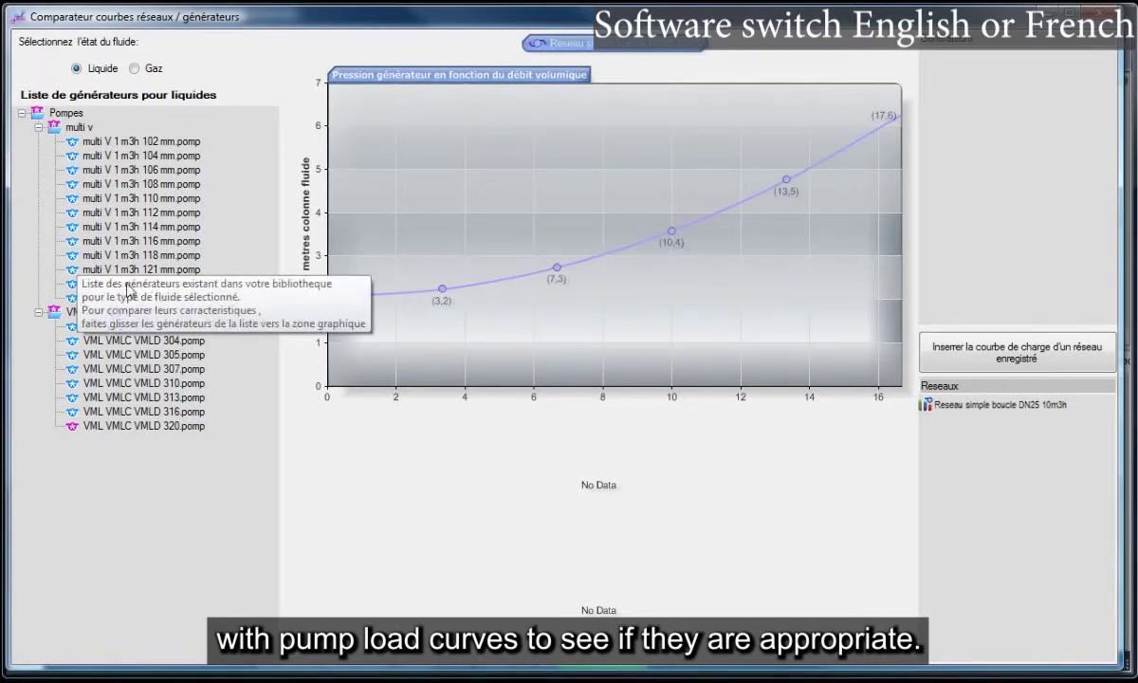
- Add the curves of the pump "multi V 1 m3h 102 mm" to the comparison graphs
{"action": "left_click", "coordinate": [91, 354]}
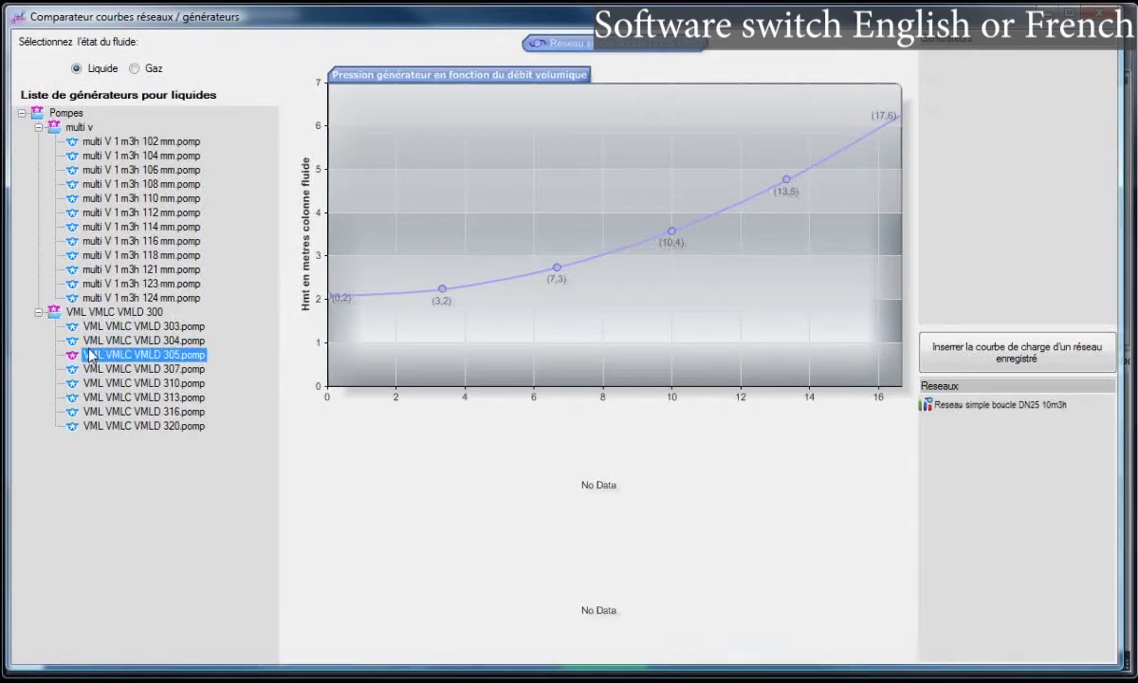
{"action": "left_click", "coordinate": [132, 143]}
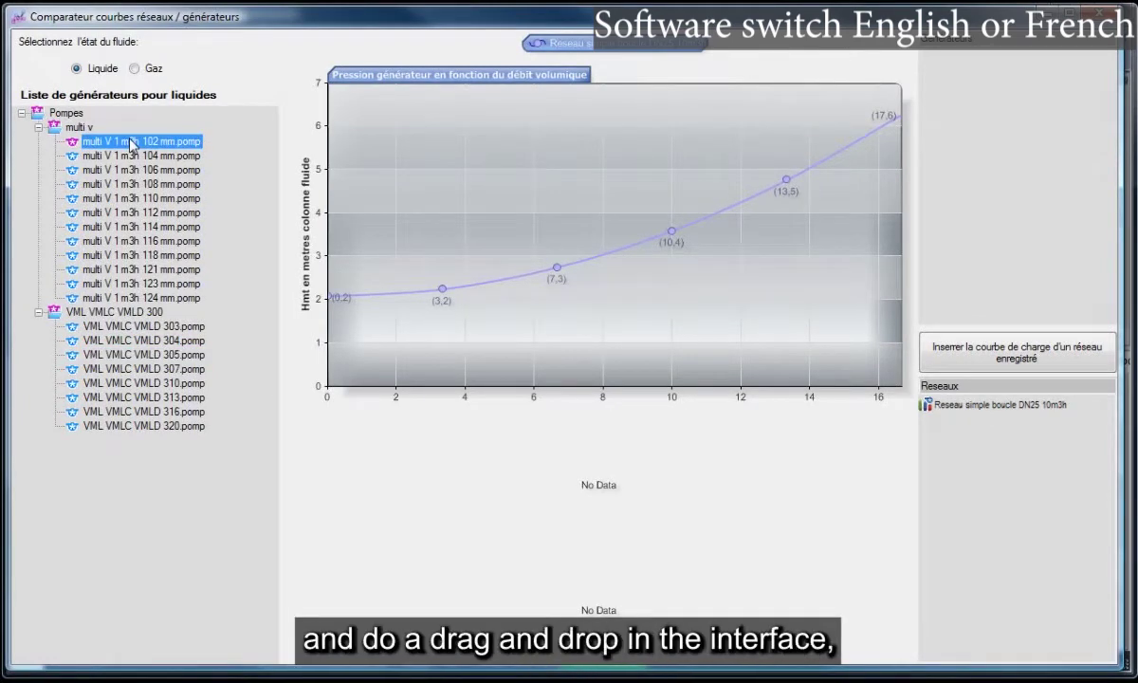
{"action": "left_click_drag", "start_coordinate": [132, 142], "coordinate": [419, 152]}
{"action": "left_click_drag", "start_coordinate": [531, 220], "coordinate": [531, 220]}
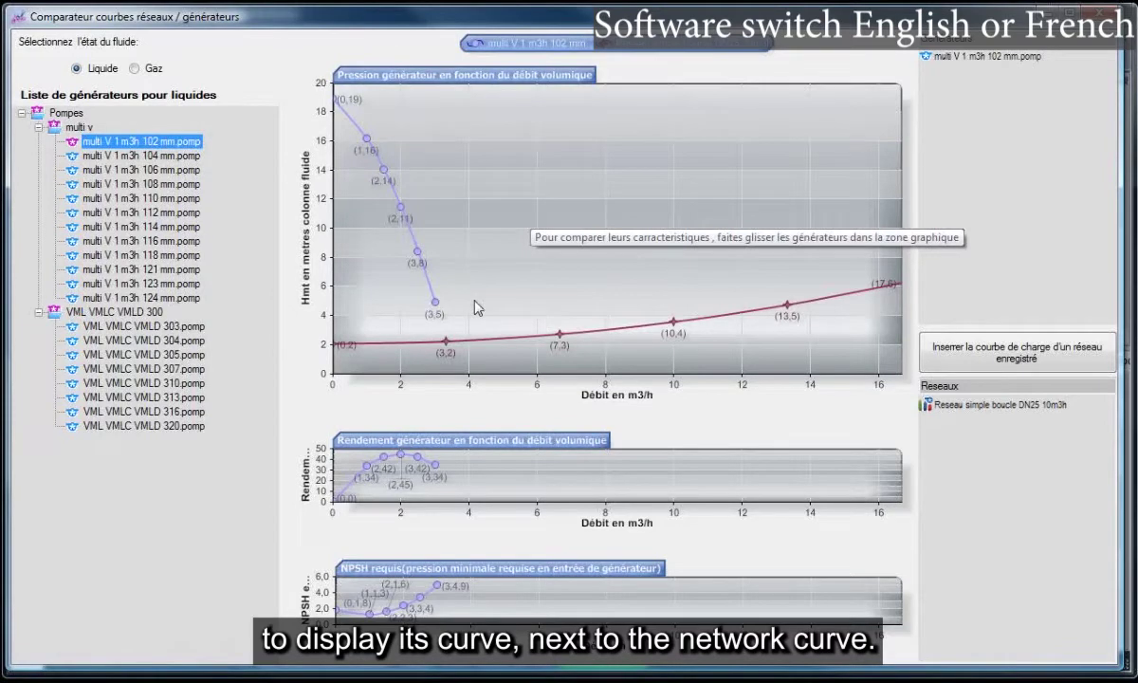
{"action": "left_click", "coordinate": [476, 305]}
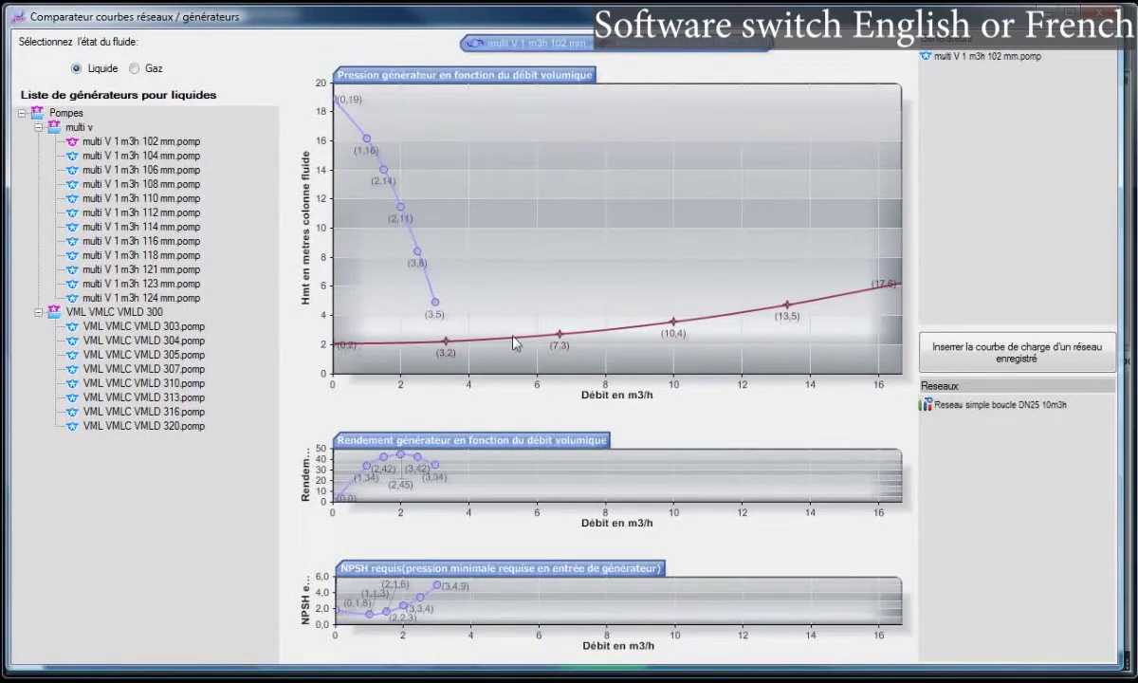
- Check the compared pump and network entries, and return from the comparator to the 3D network
{"action": "left_click", "coordinate": [979, 59]}
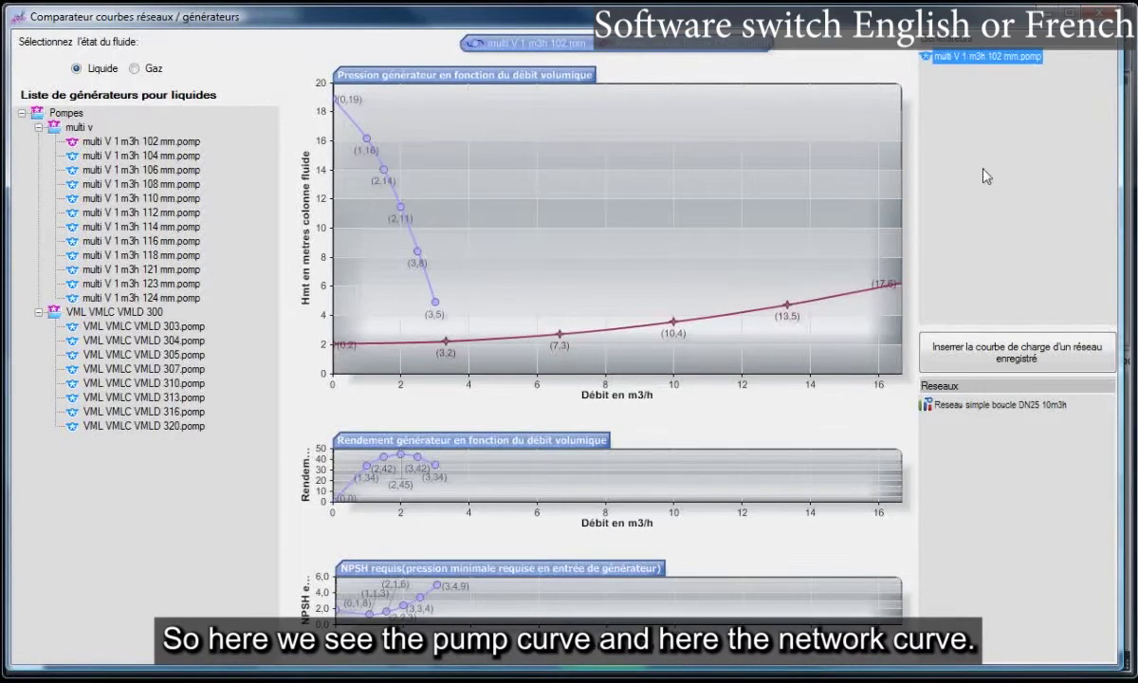
{"action": "left_click", "coordinate": [981, 406]}
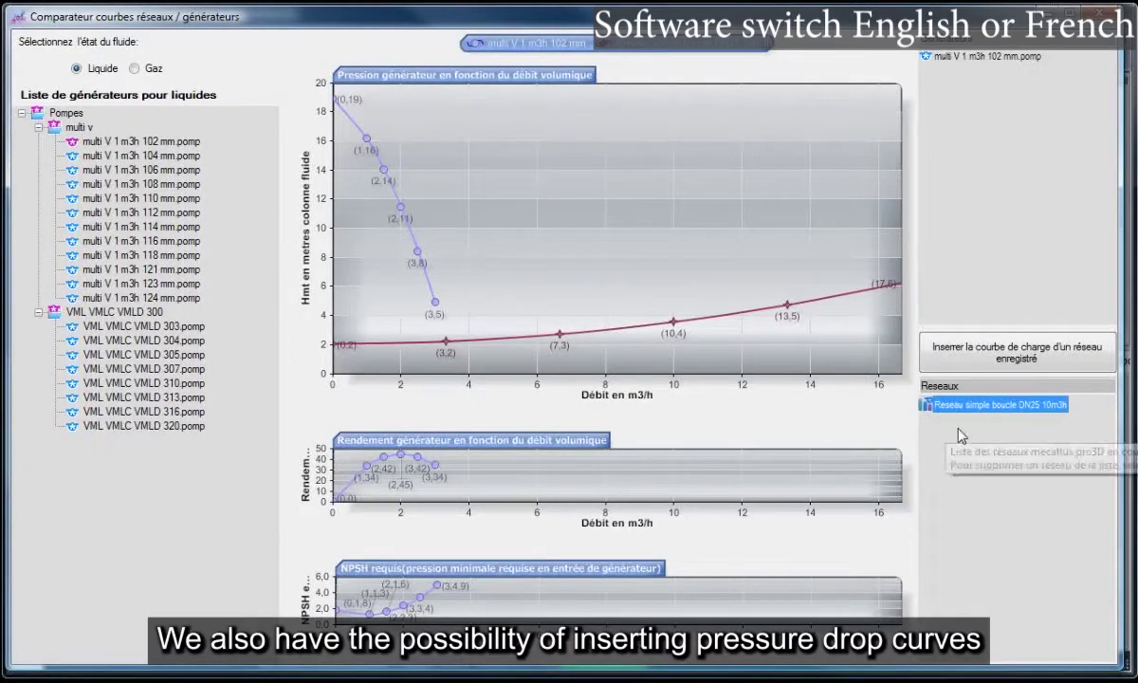
{"action": "left_click", "coordinate": [978, 415]}
{"action": "left_click", "coordinate": [978, 415]}
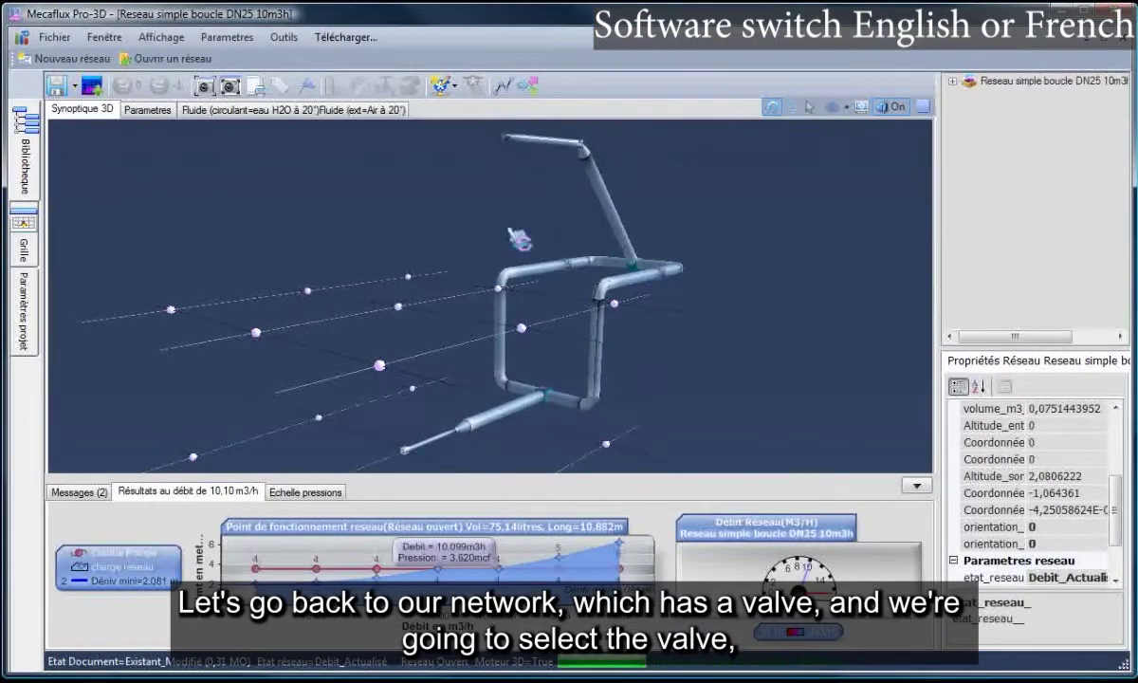
- Find the ball valve (robinet à boisseau) of Tronçon4 in the 3D network and recentre the view on its inlet
{"action": "left_click_drag", "start_coordinate": [462, 245], "coordinate": [649, 142]}
{"action": "left_click", "coordinate": [623, 149]}
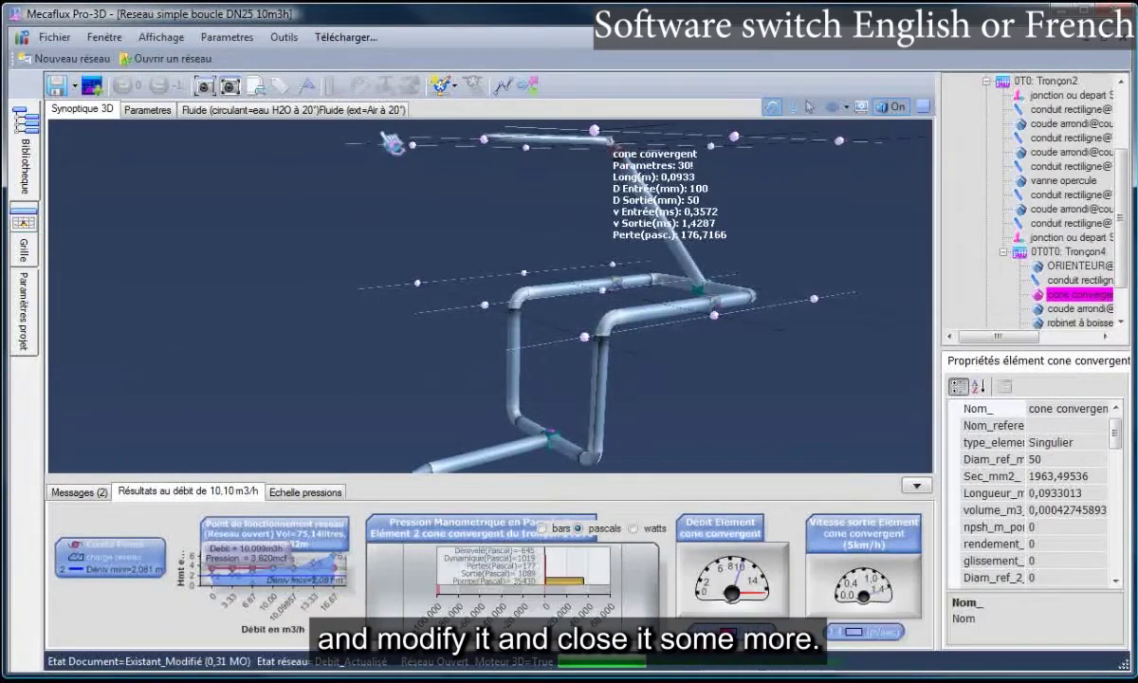
{"action": "left_click", "coordinate": [569, 182]}
{"action": "scroll", "coordinate": [571, 181], "scroll_direction": "up", "scroll_amount": 1}
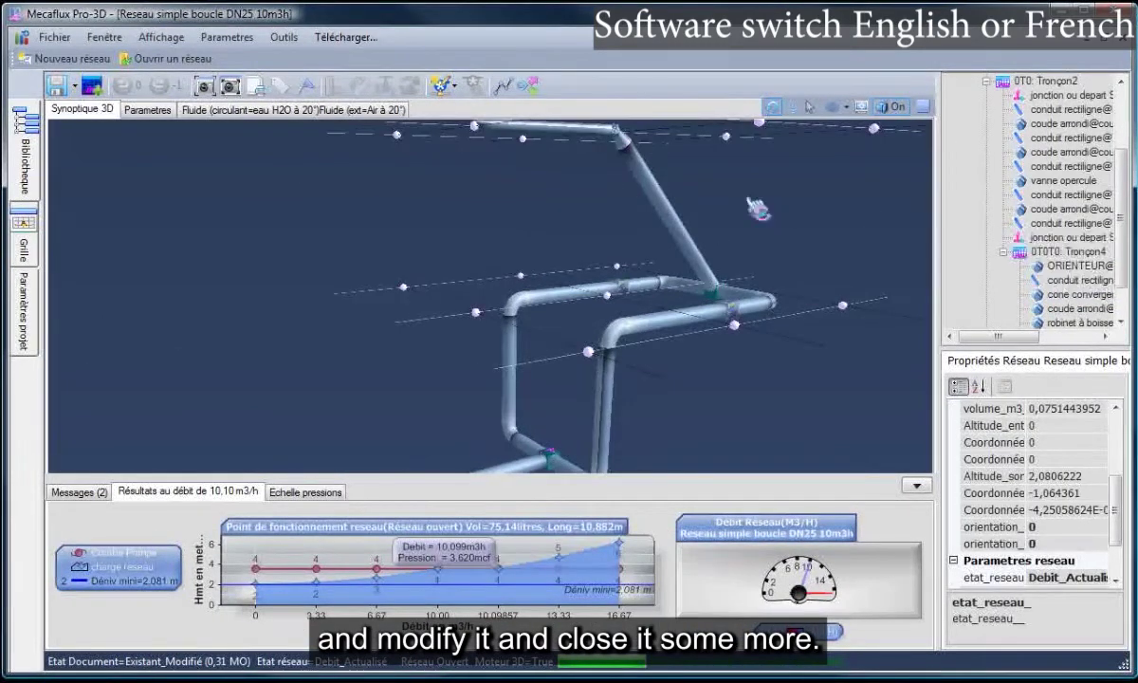
{"action": "left_click", "coordinate": [616, 135]}
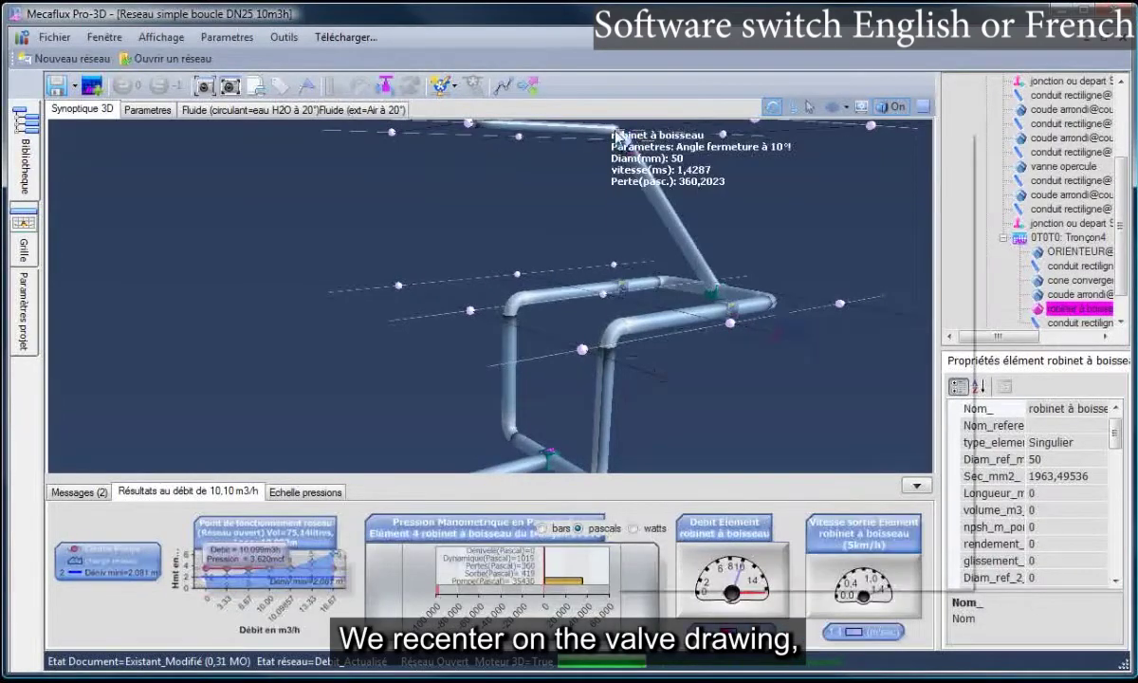
{"action": "right_click", "coordinate": [615, 136]}
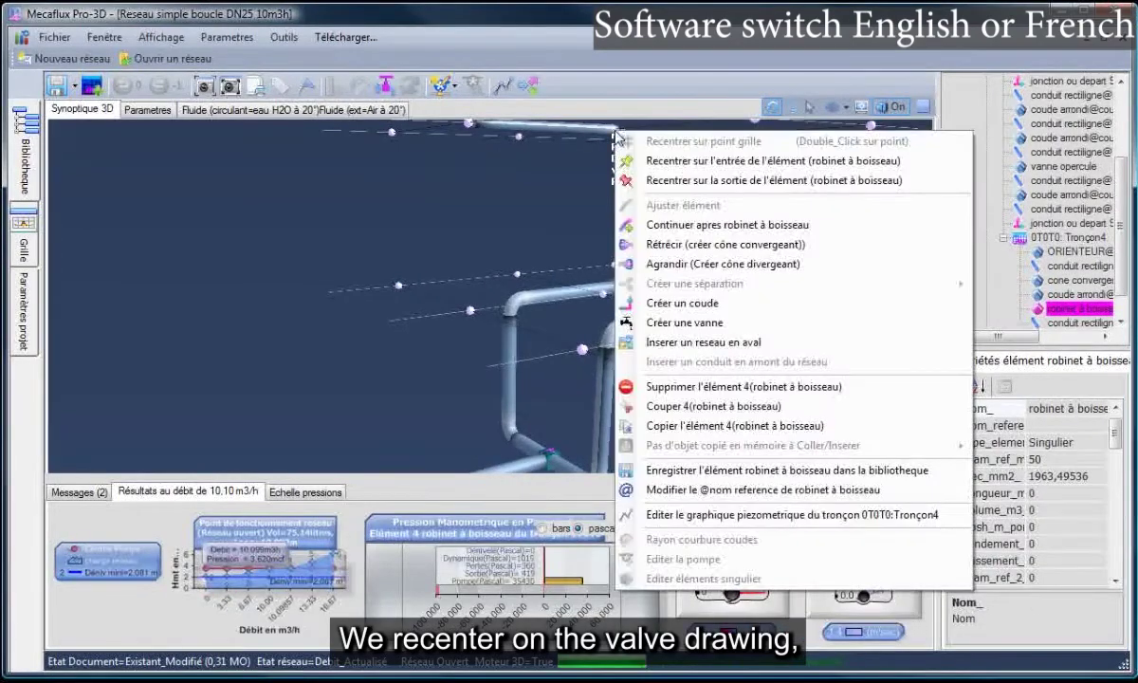
{"action": "left_click", "coordinate": [686, 163]}
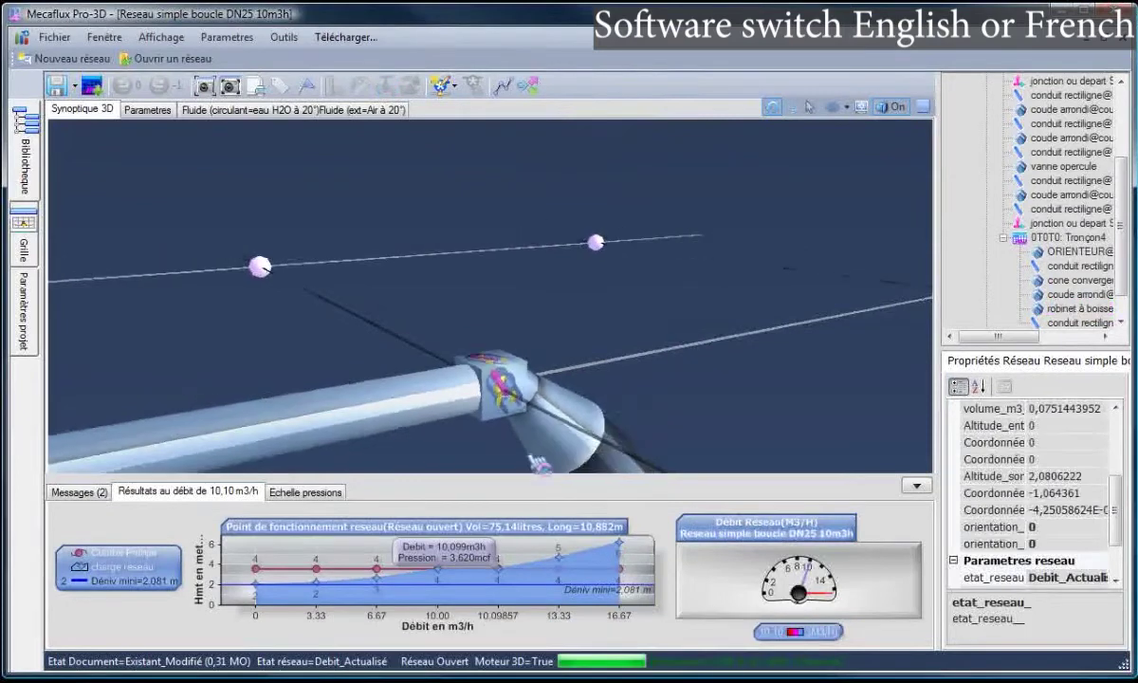
- Set the closing angle of the Tronçon4 ball valve to 50°
{"action": "scroll", "coordinate": [531, 459], "scroll_direction": "down", "scroll_amount": 1}
{"action": "scroll", "coordinate": [492, 436], "scroll_direction": "up", "scroll_amount": 3}
{"action": "left_click", "coordinate": [499, 383]}
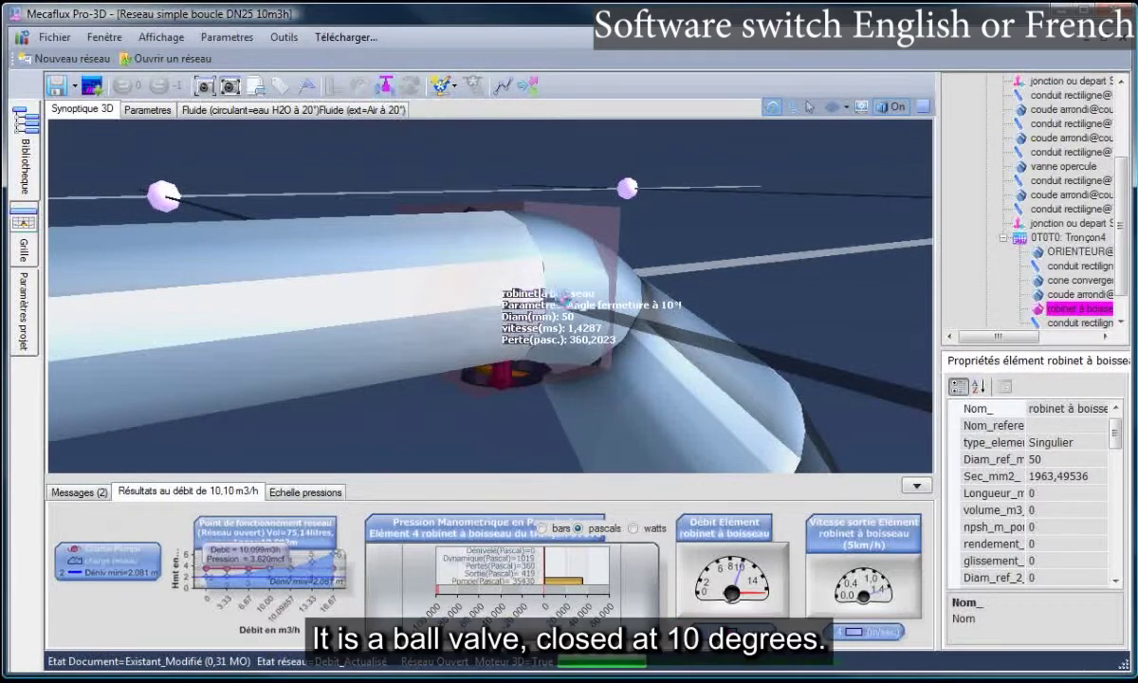
{"action": "left_click", "coordinate": [383, 86]}
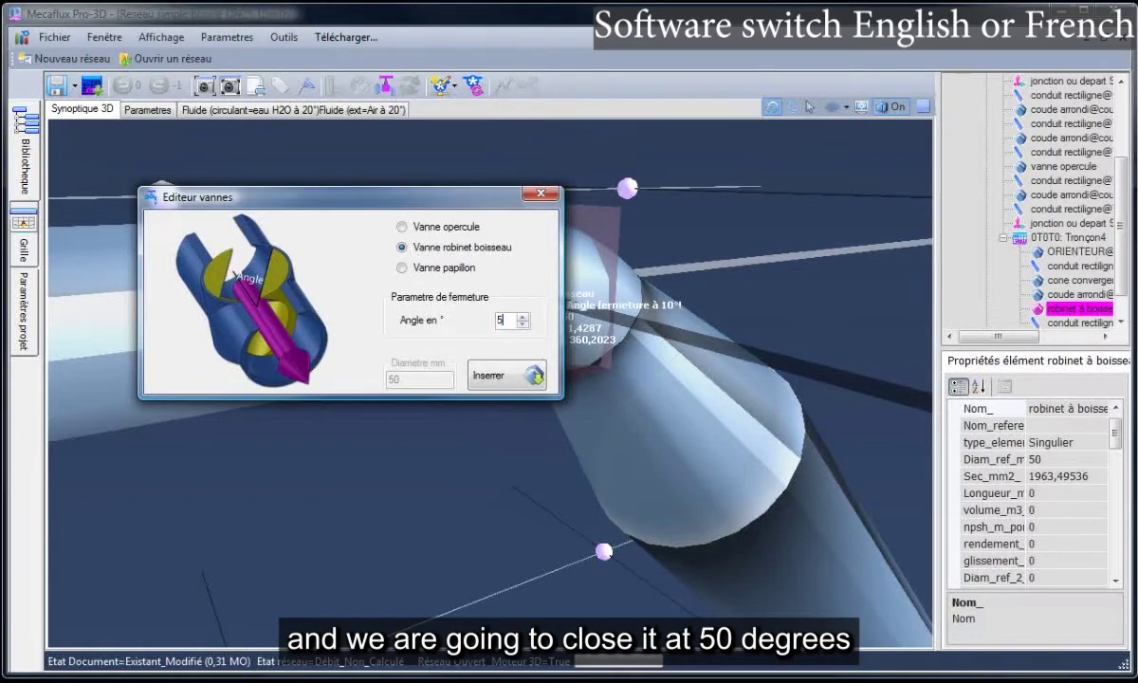
{"action": "left_click", "coordinate": [497, 378]}
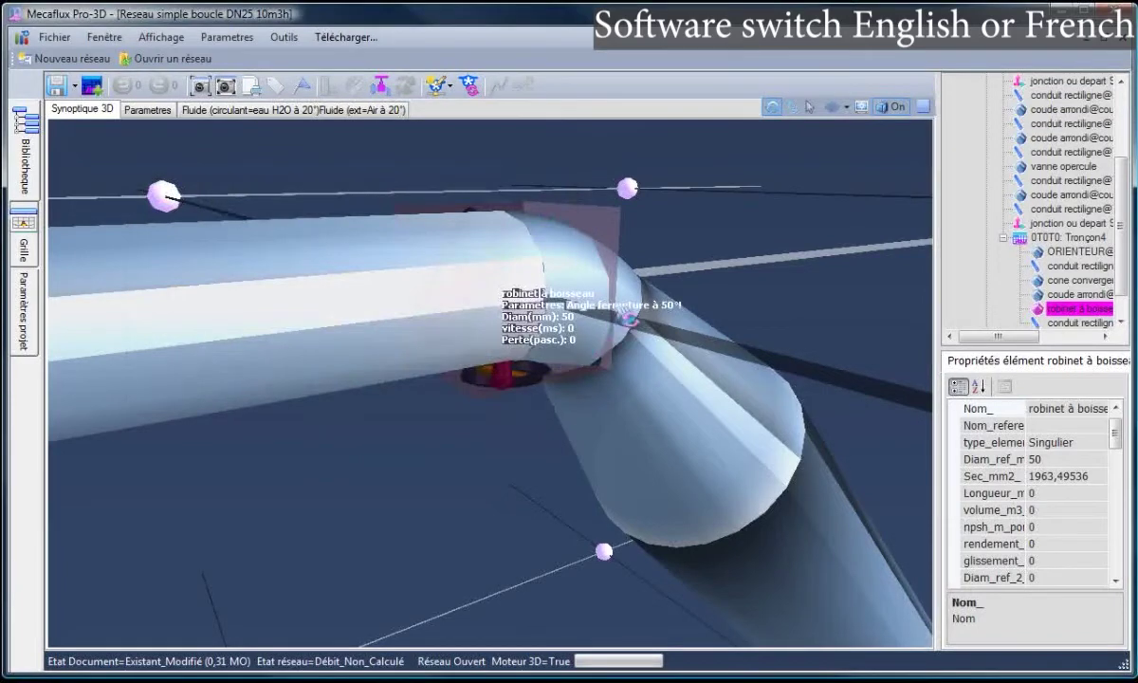
{"action": "left_click", "coordinate": [435, 427]}
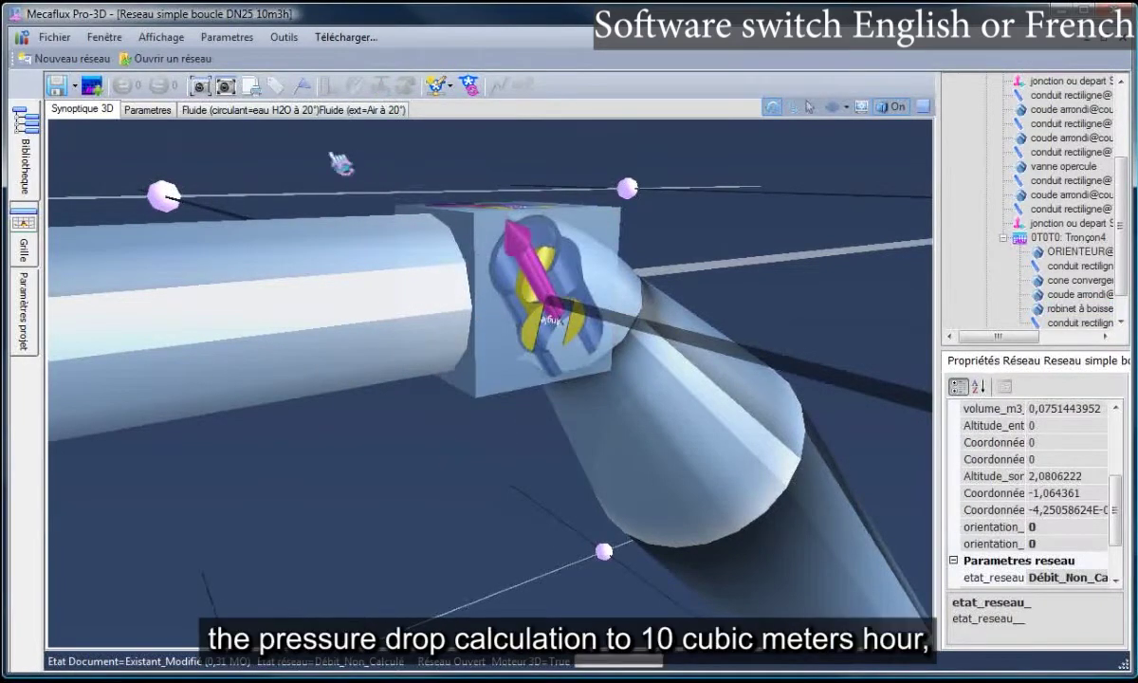
- Recalculate the network flow with the modified valve, and create a generator that achieves the 10 m3/h flow rate
{"action": "left_click", "coordinate": [469, 87]}
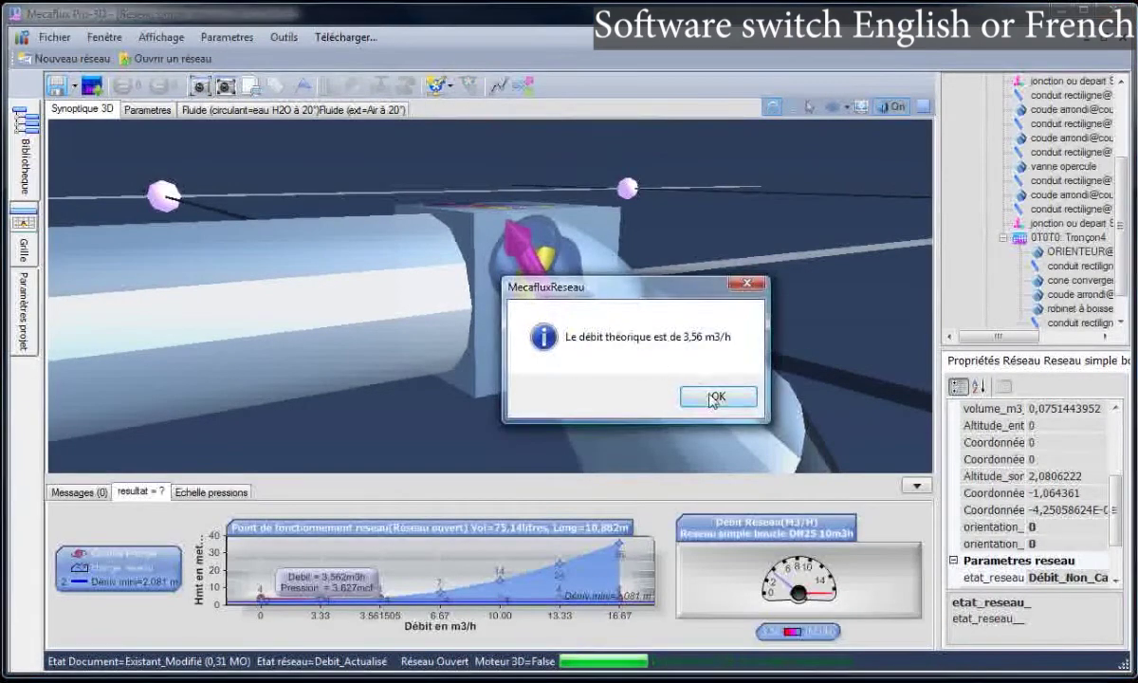
{"action": "left_click", "coordinate": [713, 398]}
{"action": "left_click", "coordinate": [439, 89]}
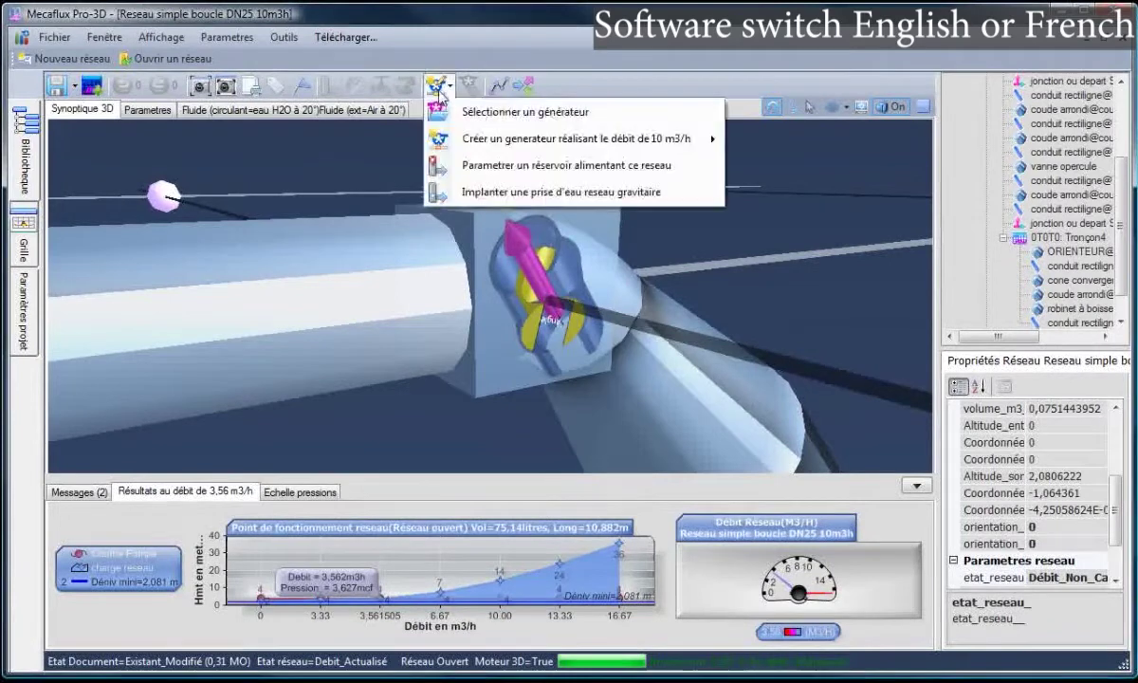
{"action": "left_click", "coordinate": [519, 141]}
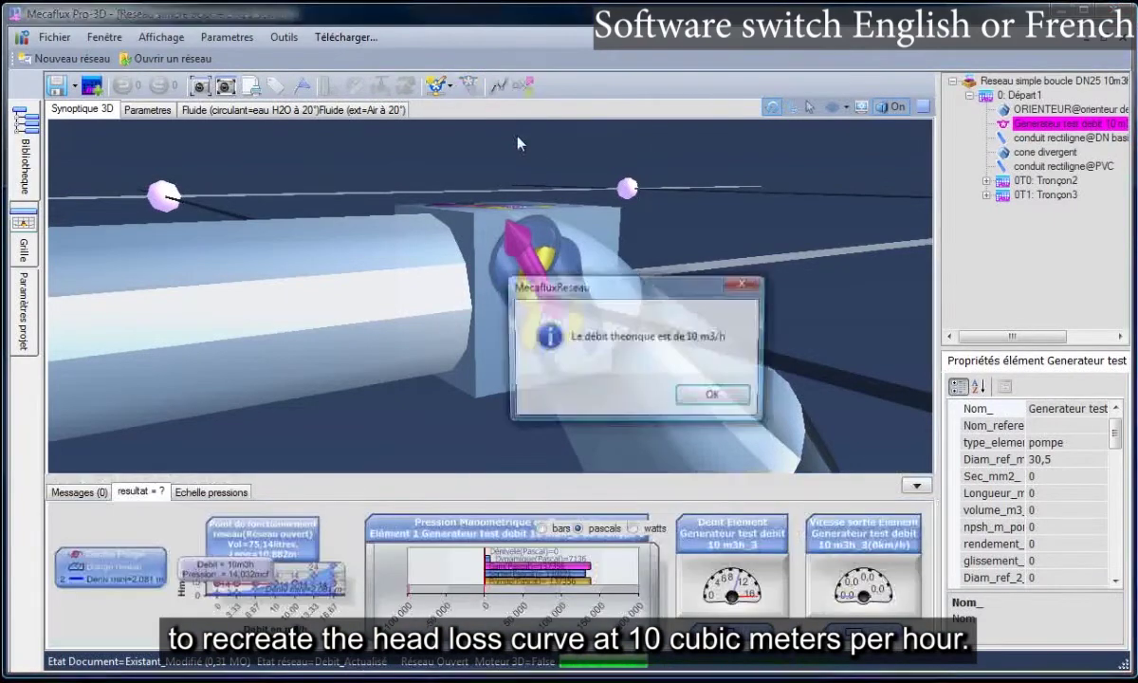
{"action": "left_click", "coordinate": [725, 401]}
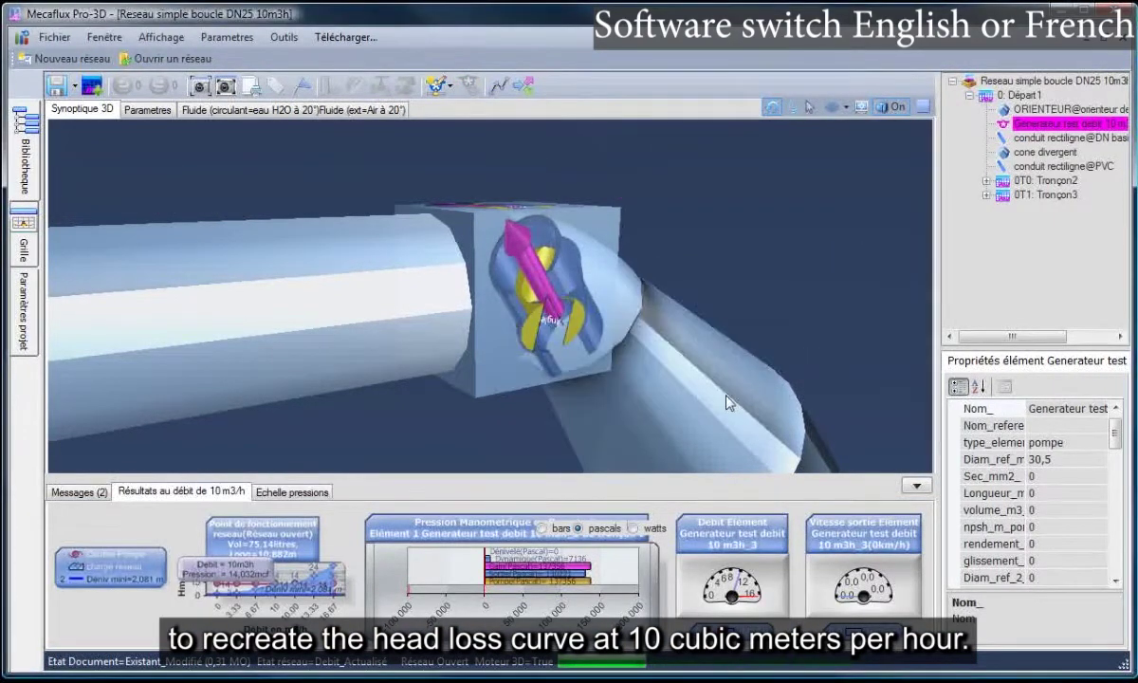
- Save the network as a new file named "Reseau simple boucle DN25 10m3h 50 degre.resmec" in the Reseaux folder
{"action": "left_click", "coordinate": [74, 86]}
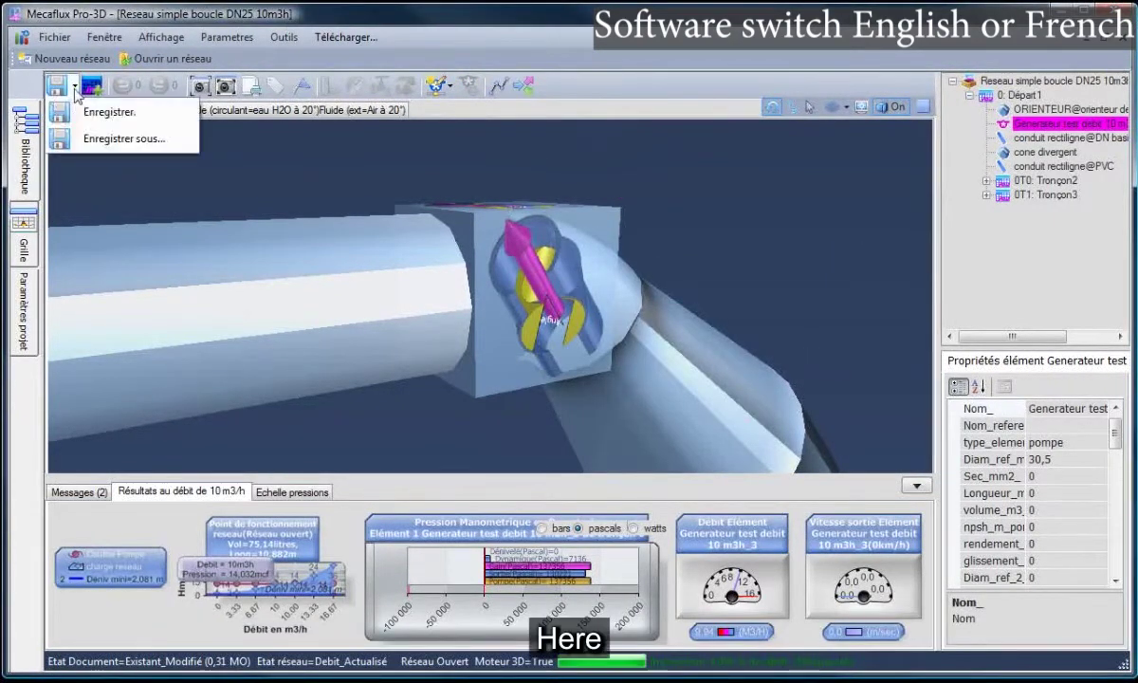
{"action": "left_click", "coordinate": [101, 139]}
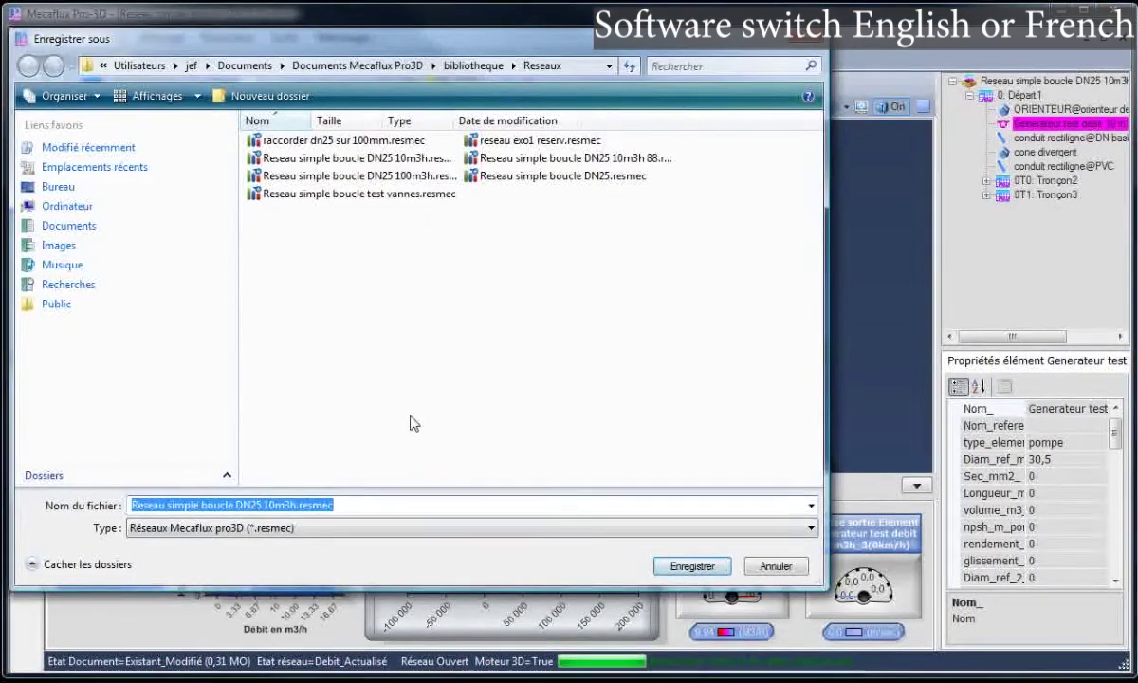
{"action": "left_click", "coordinate": [296, 508]}
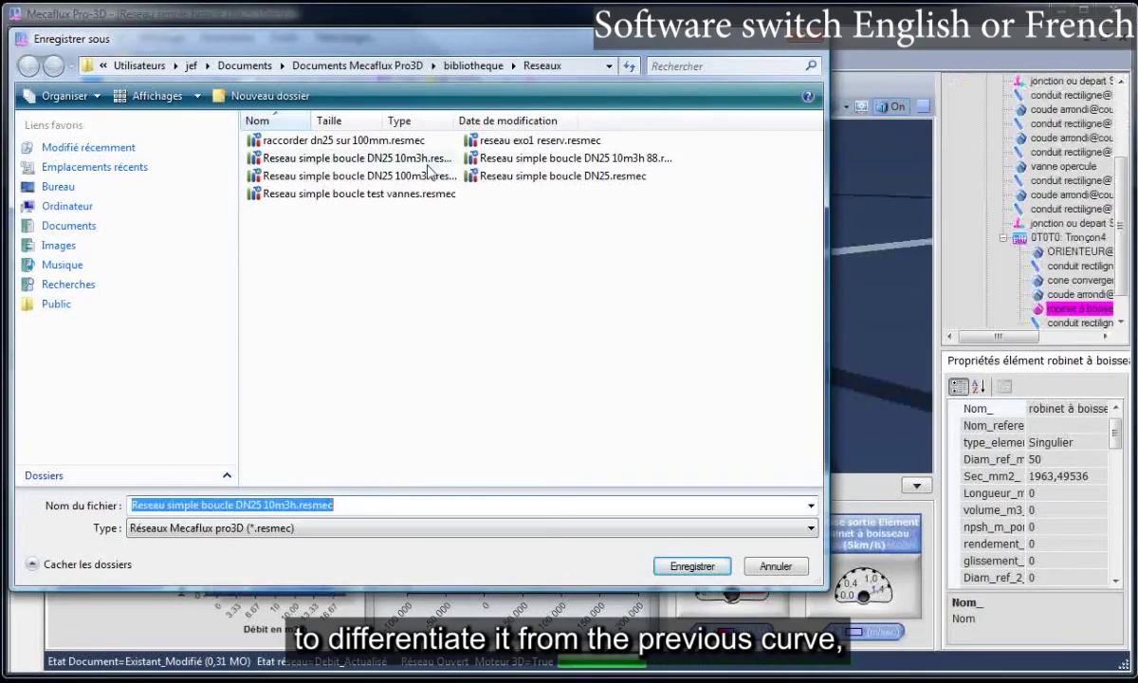
{"action": "left_click", "coordinate": [399, 159]}
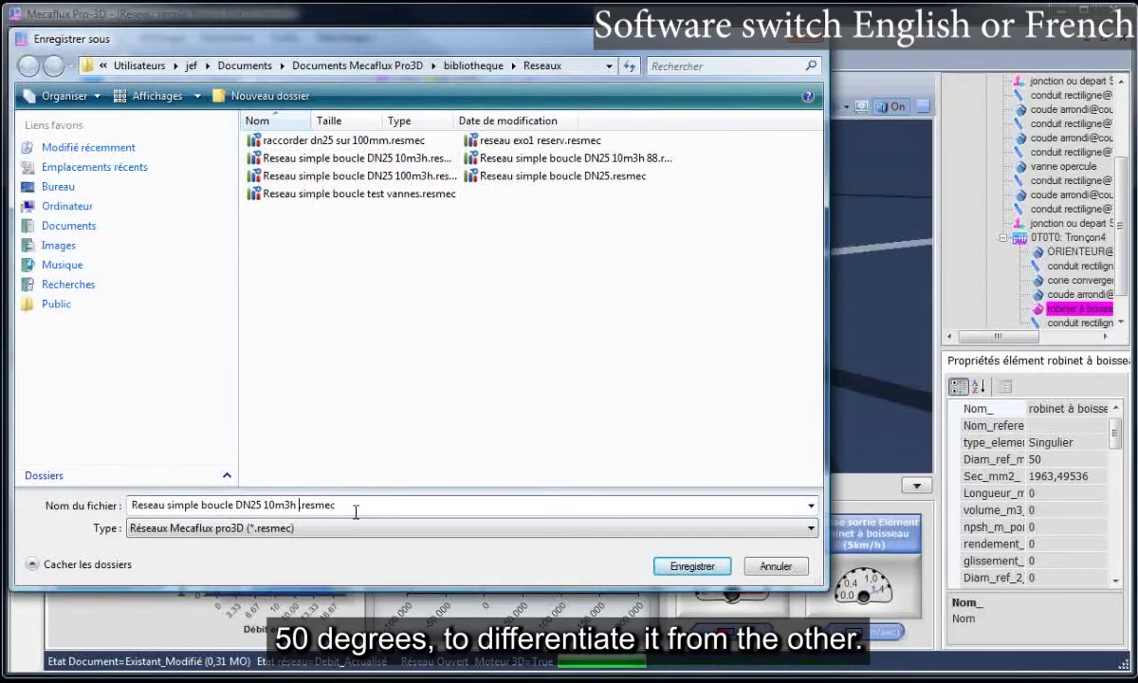
{"action": "type", "text": "50 degre"}
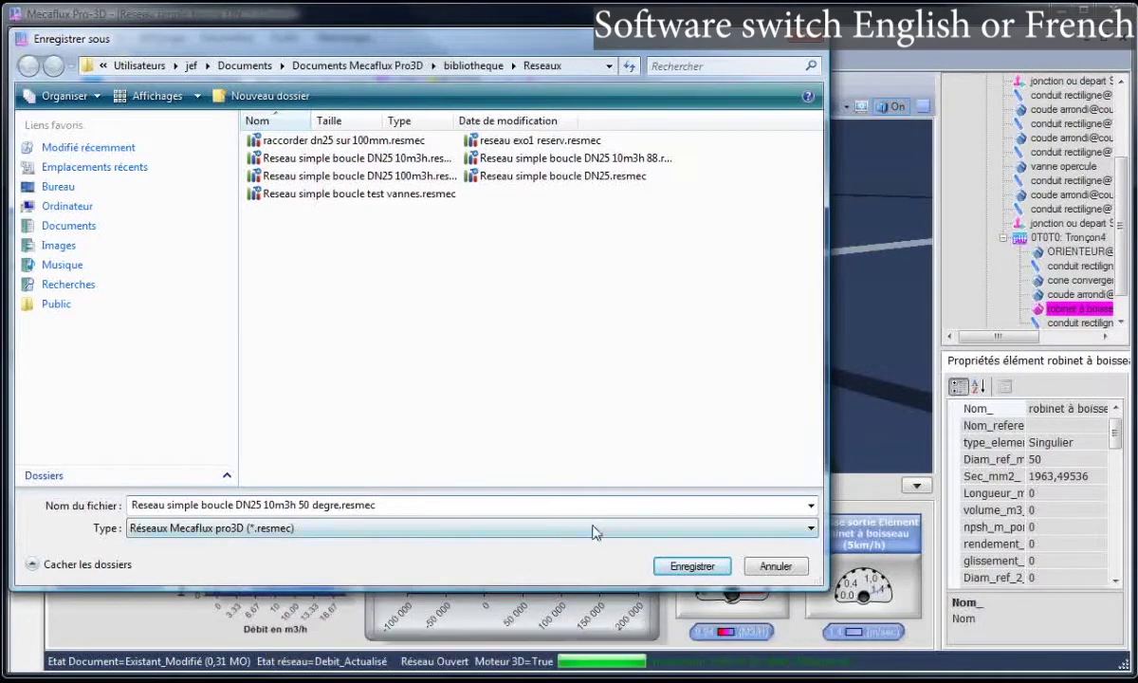
{"action": "left_click", "coordinate": [675, 568]}
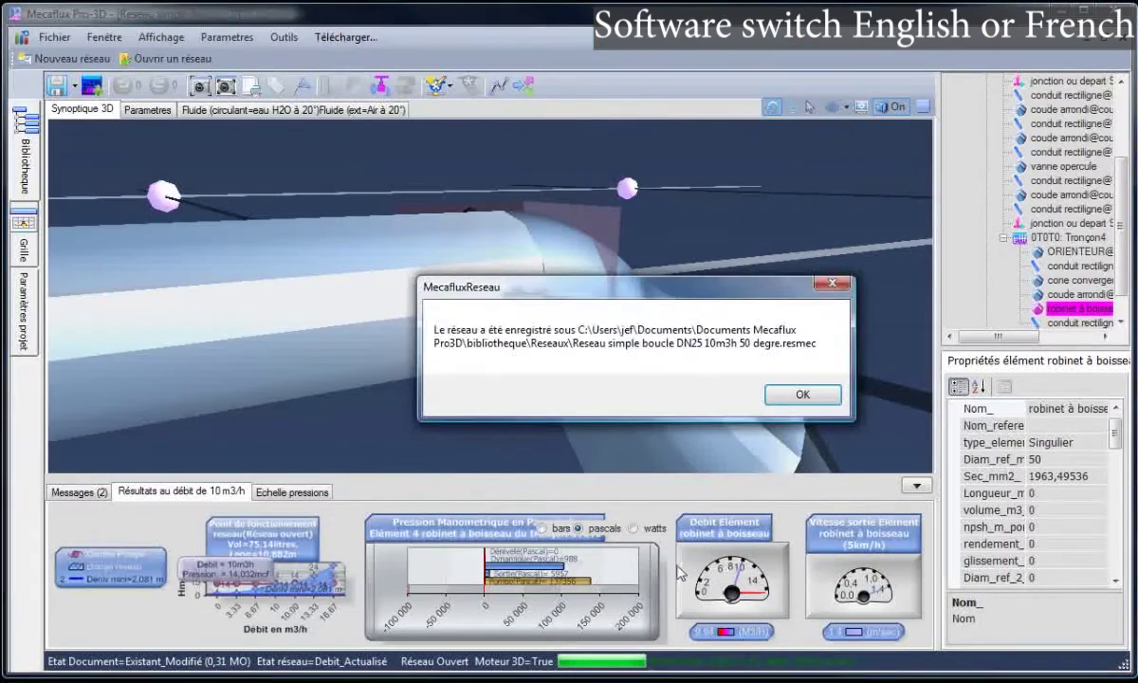
{"action": "left_click", "coordinate": [803, 394]}
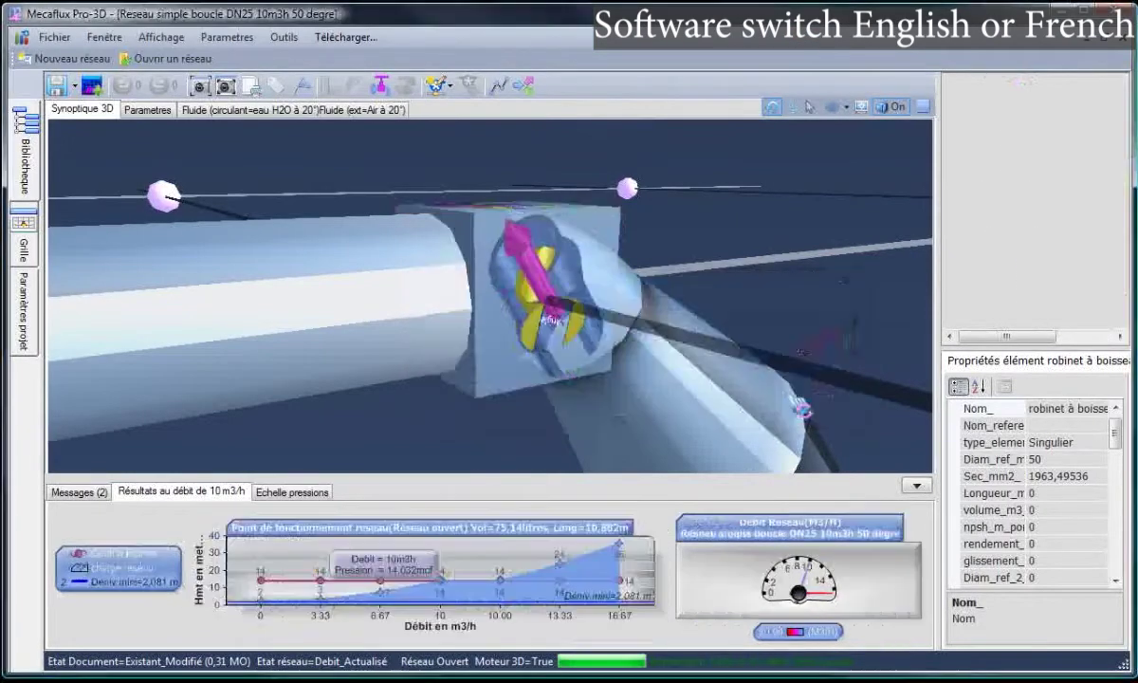
- Insert the load curve of the saved network "Reseau simple boucle DN25 10m3h 50 degre" into the network and generator curve comparator
{"action": "left_click", "coordinate": [283, 37]}
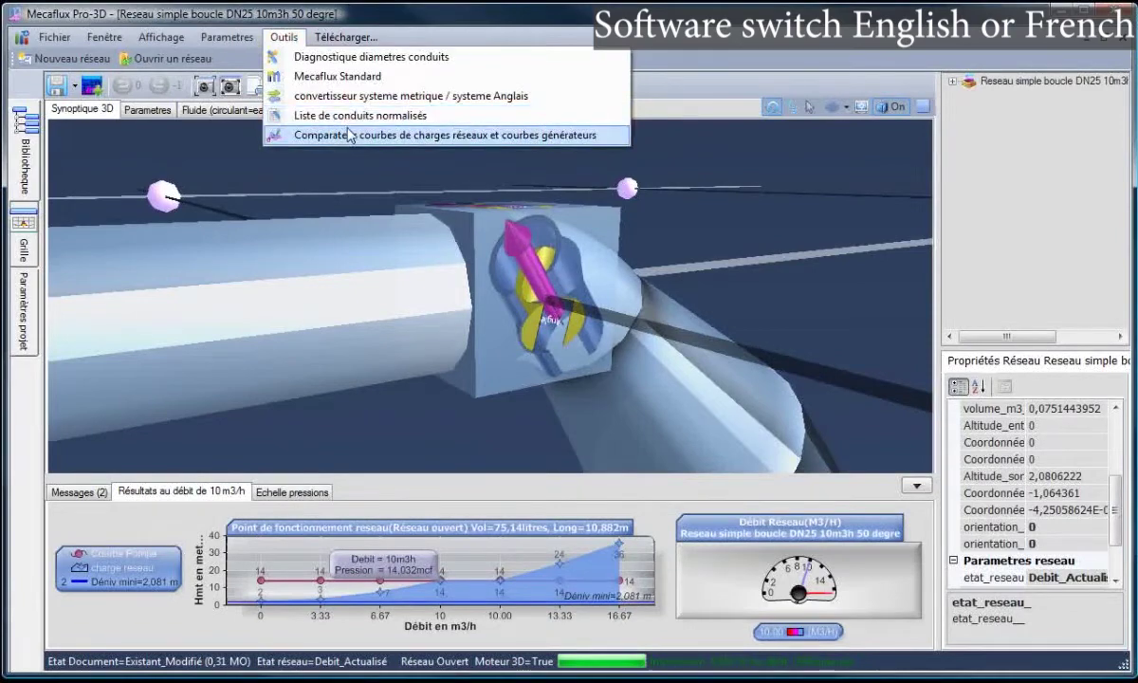
{"action": "left_click", "coordinate": [294, 135]}
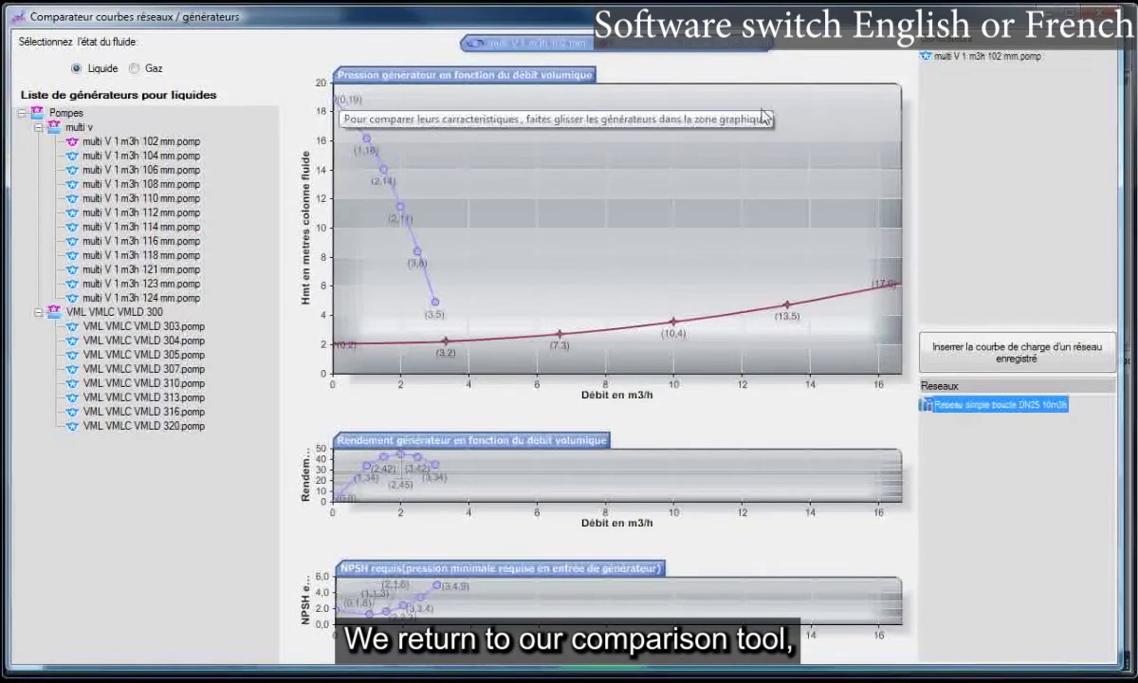
{"action": "left_click", "coordinate": [996, 357]}
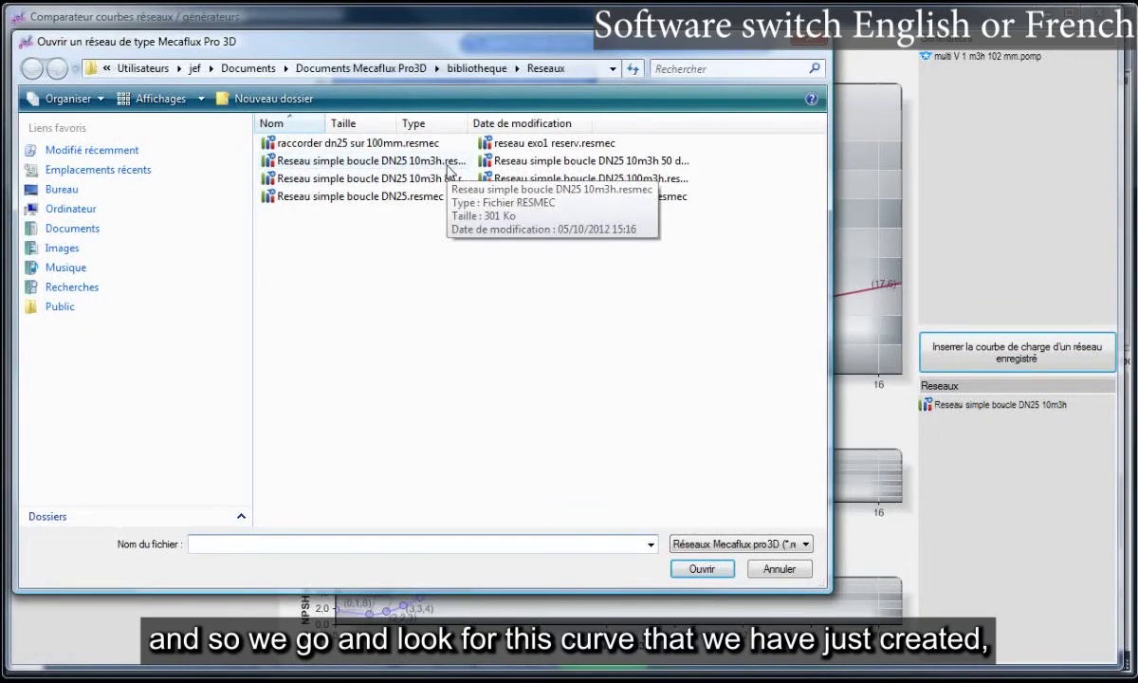
{"action": "left_click", "coordinate": [583, 163]}
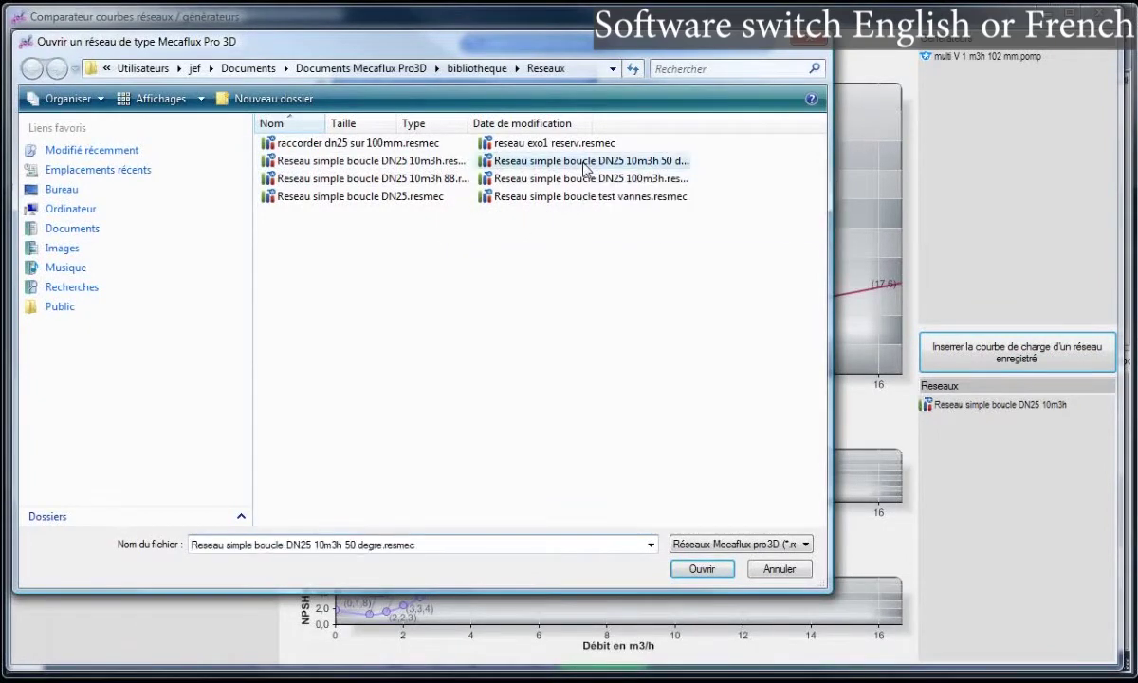
{"action": "left_click", "coordinate": [702, 570]}
{"action": "left_click", "coordinate": [802, 449]}
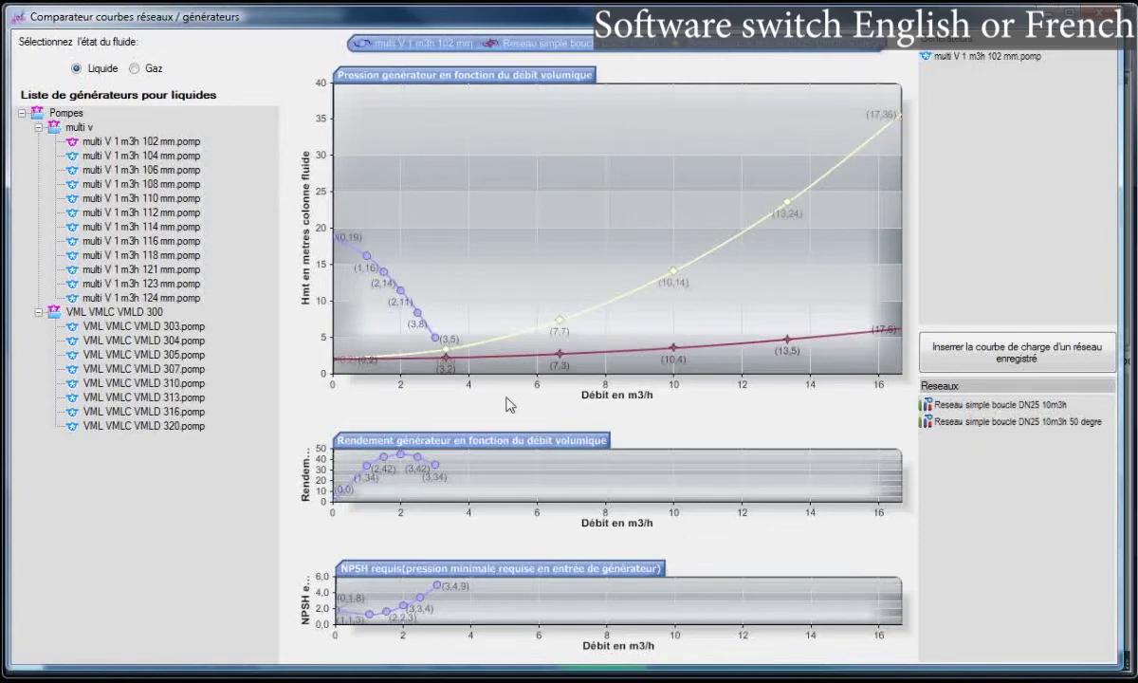
- Add the curves of the pumps VML VMLC VMLD 303 and VML VMLC VMLD 313 to the comparison graphs
{"action": "left_click", "coordinate": [114, 339]}
{"action": "left_click", "coordinate": [112, 327]}
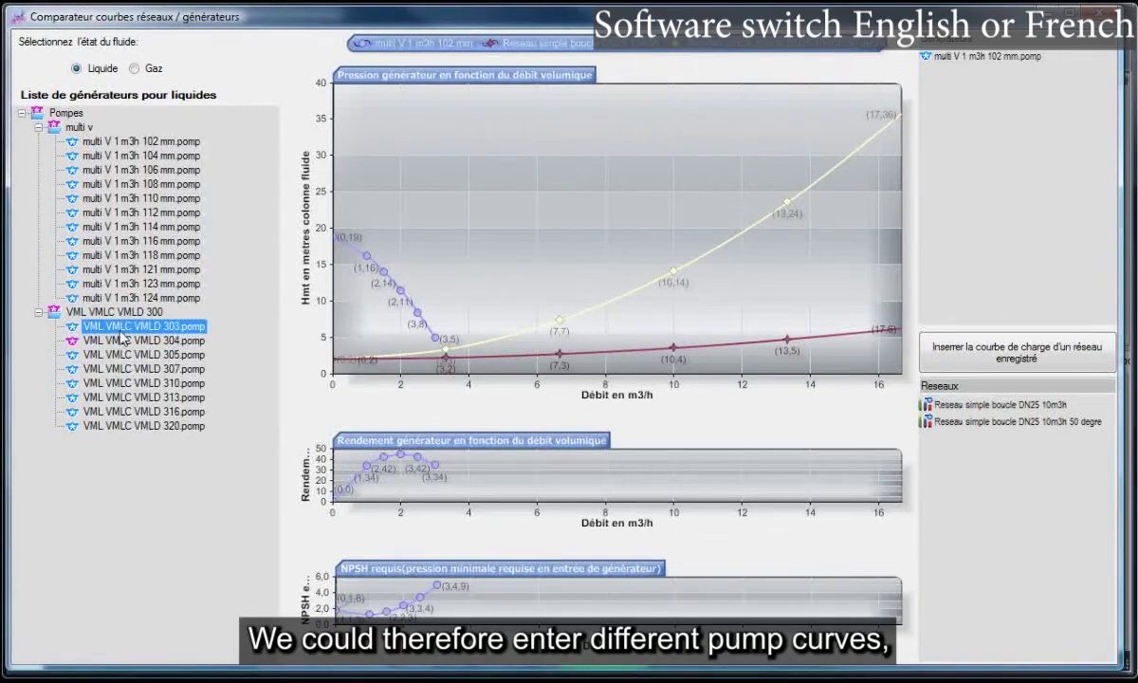
{"action": "left_click_drag", "start_coordinate": [534, 302], "coordinate": [534, 301]}
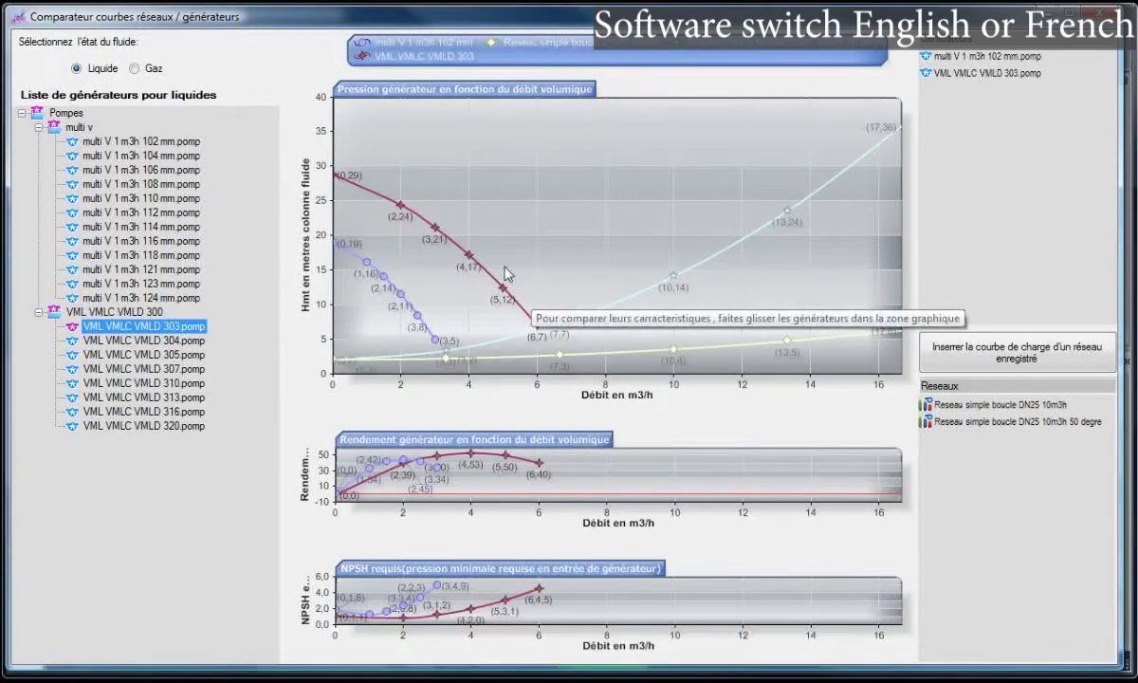
{"action": "left_click", "coordinate": [155, 398]}
{"action": "left_click_drag", "start_coordinate": [155, 400], "coordinate": [599, 173]}
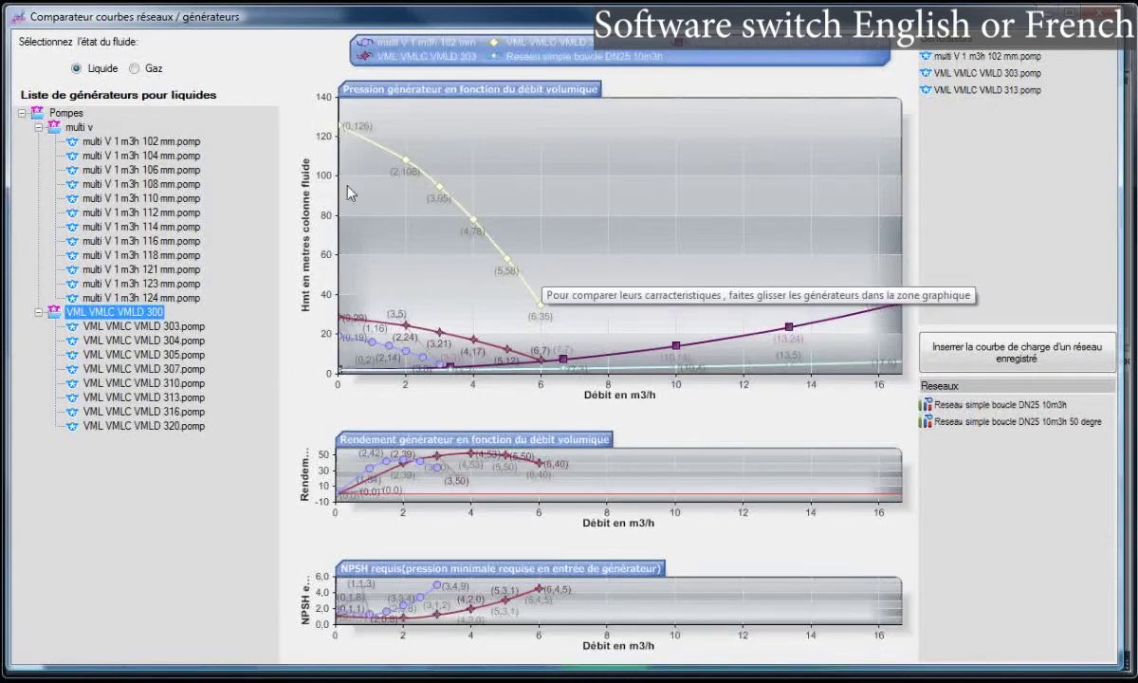
- Remove the pump VML VMLC VMLD 303 from the compared generators
{"action": "left_click", "coordinate": [972, 59]}
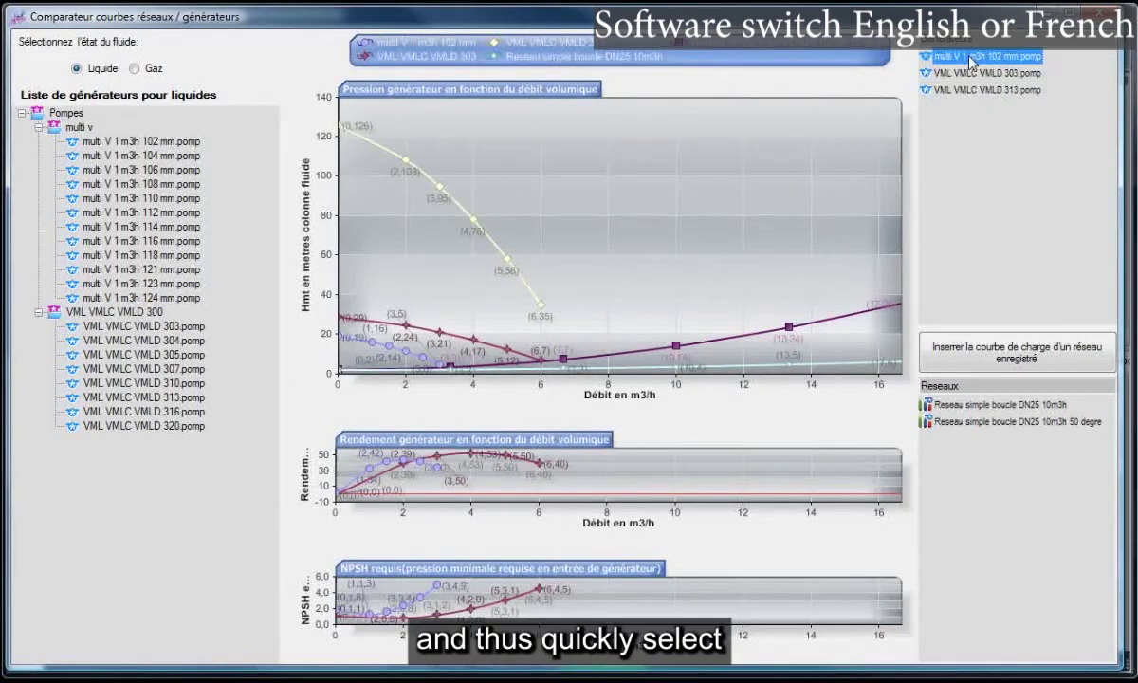
{"action": "left_click", "coordinate": [973, 76]}
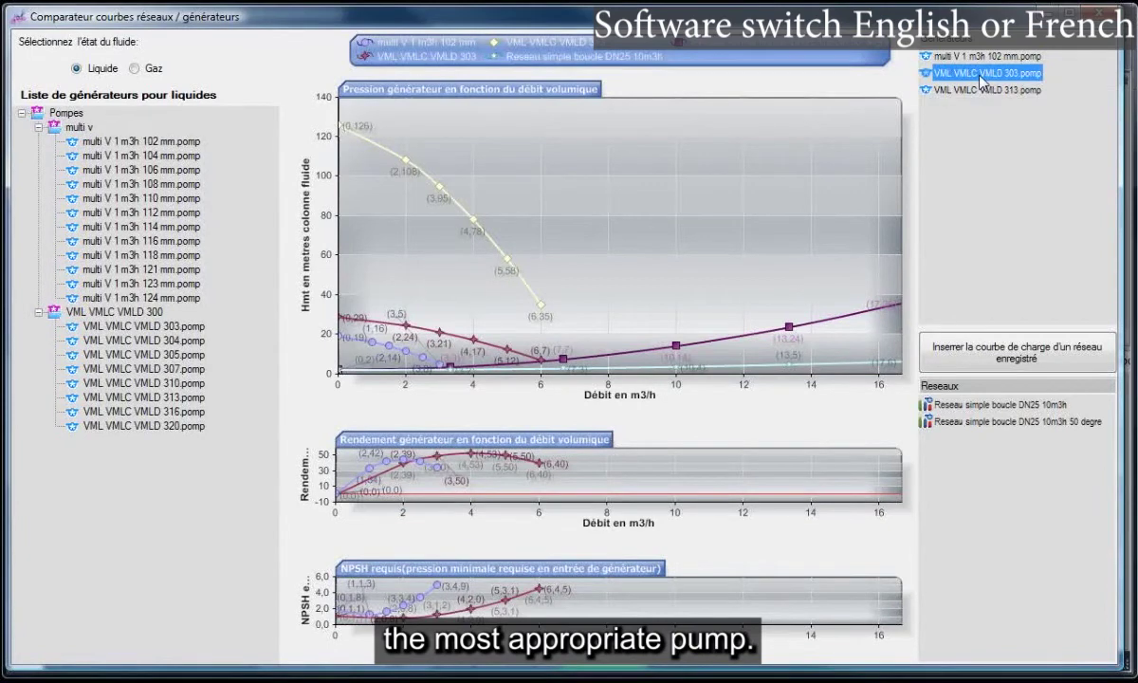
{"action": "right_click", "coordinate": [980, 75]}
{"action": "left_click", "coordinate": [998, 87]}
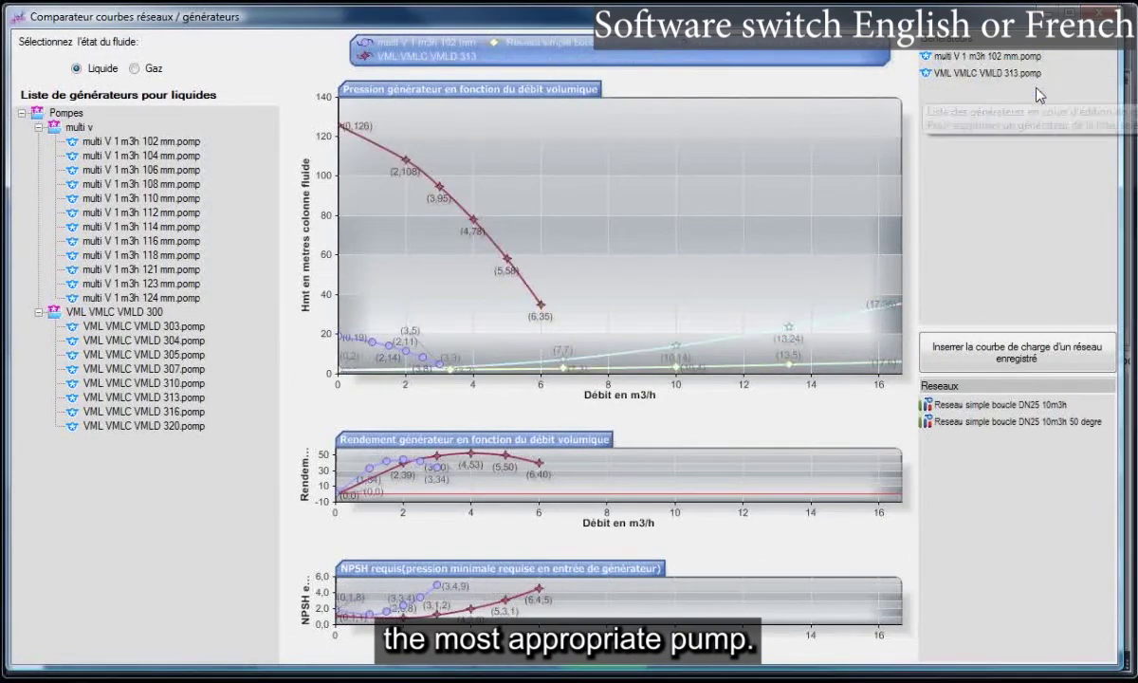
{"action": "left_click", "coordinate": [258, 557]}
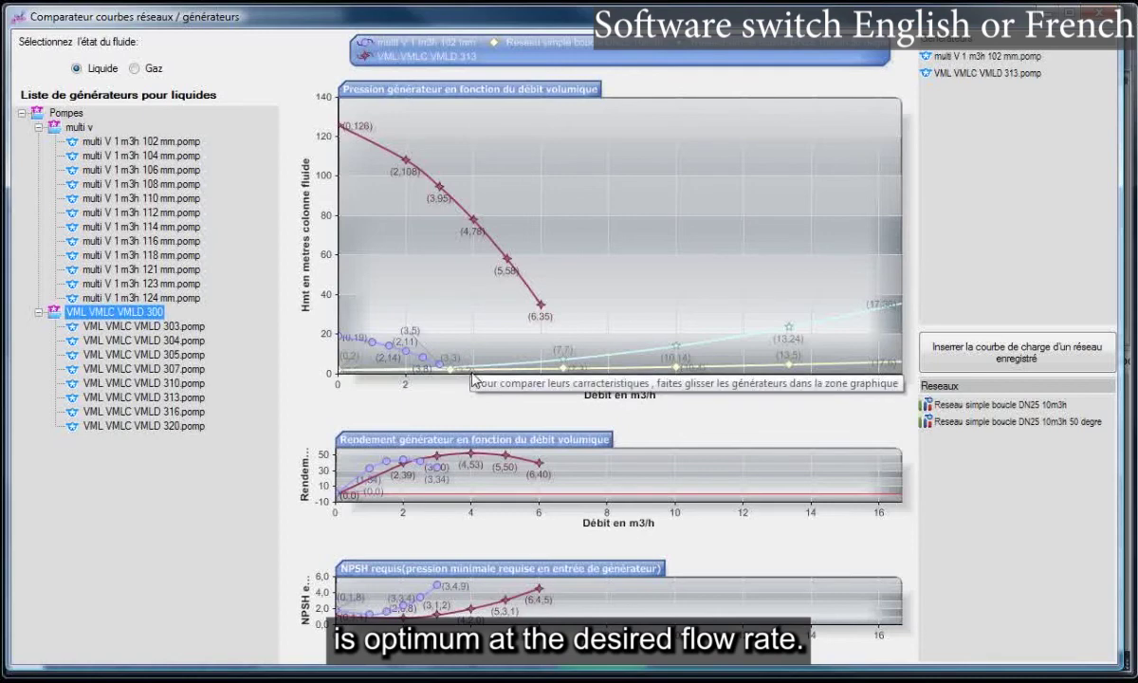
{"action": "left_click", "coordinate": [462, 411]}
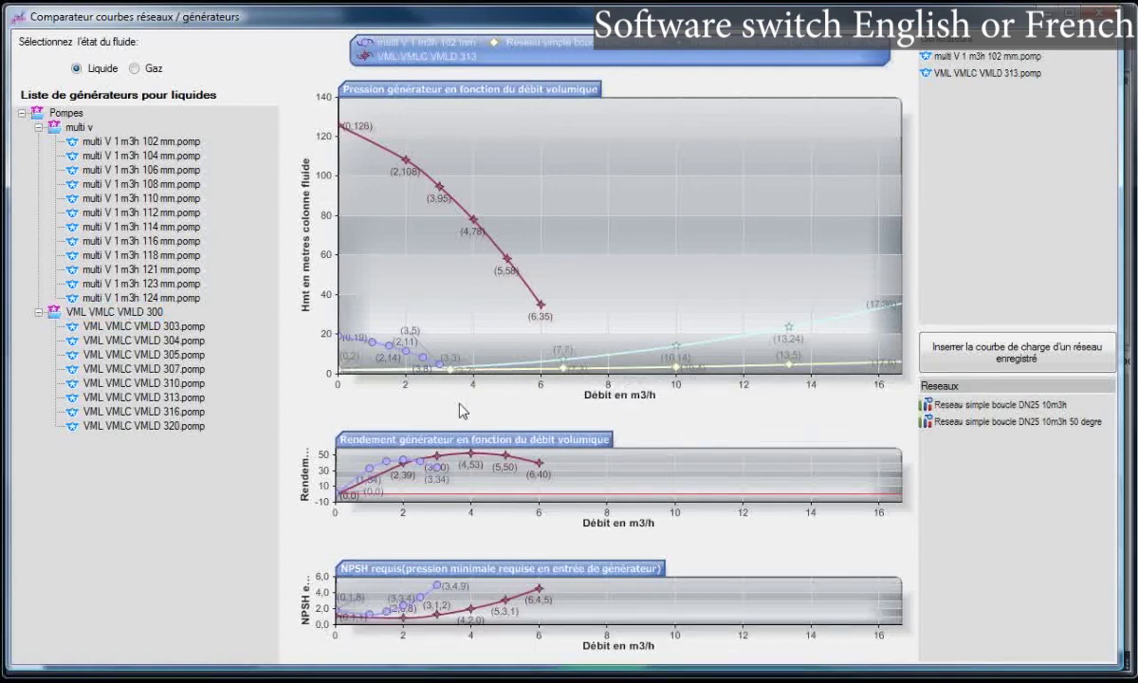